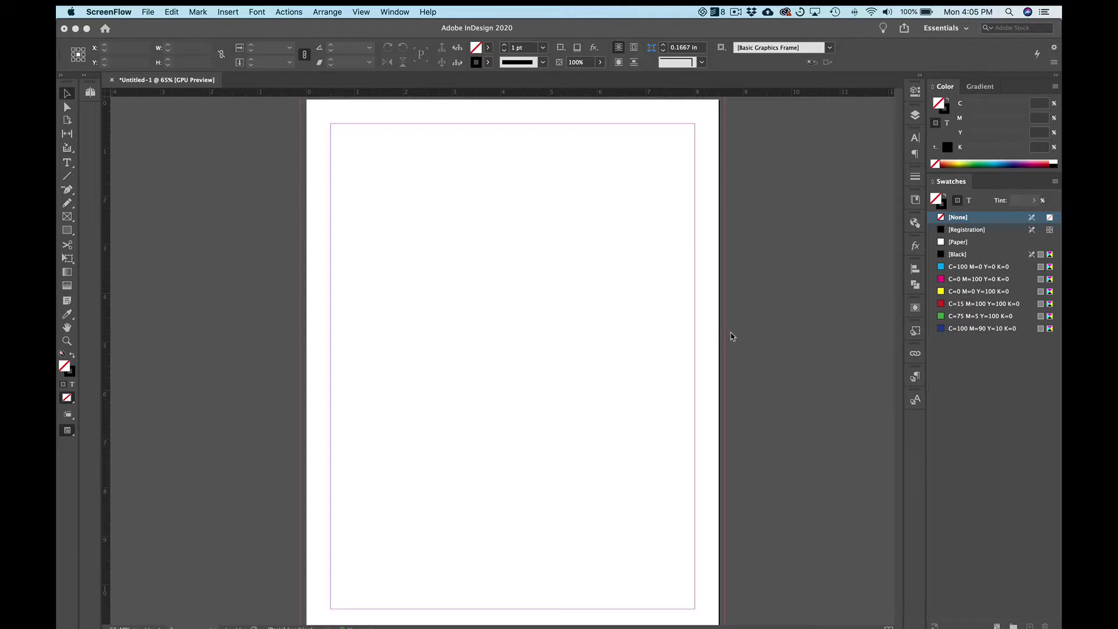
Set the page's Margins and Columns to 12 columns.
scroll(733, 337, "up", 1)
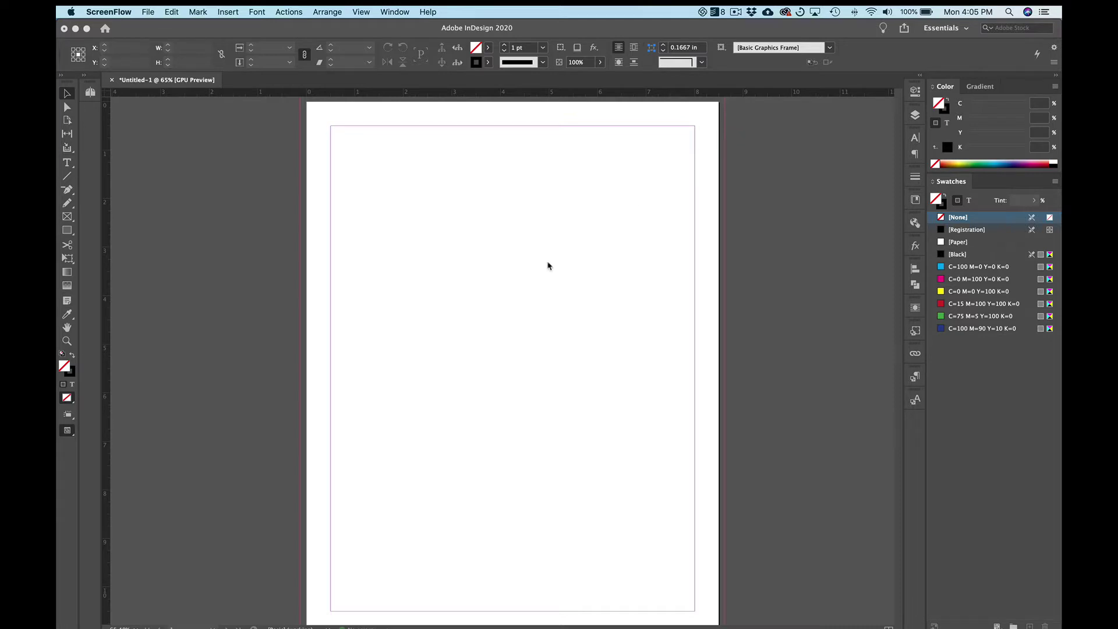
scroll(548, 264, "up", 1)
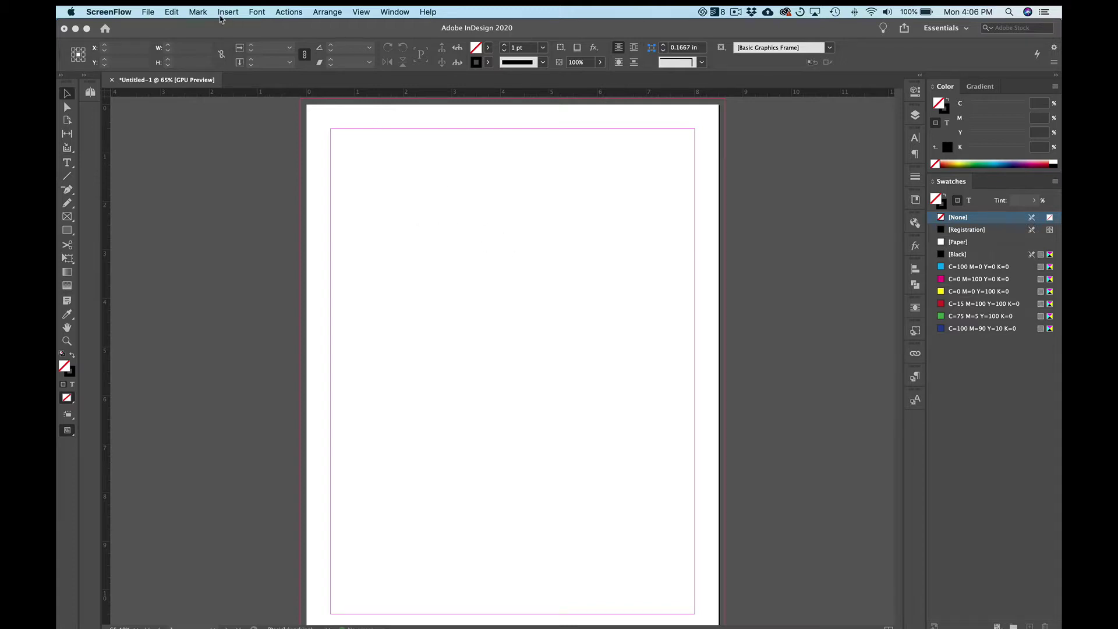
left_click(201, 96)
left_click(192, 11)
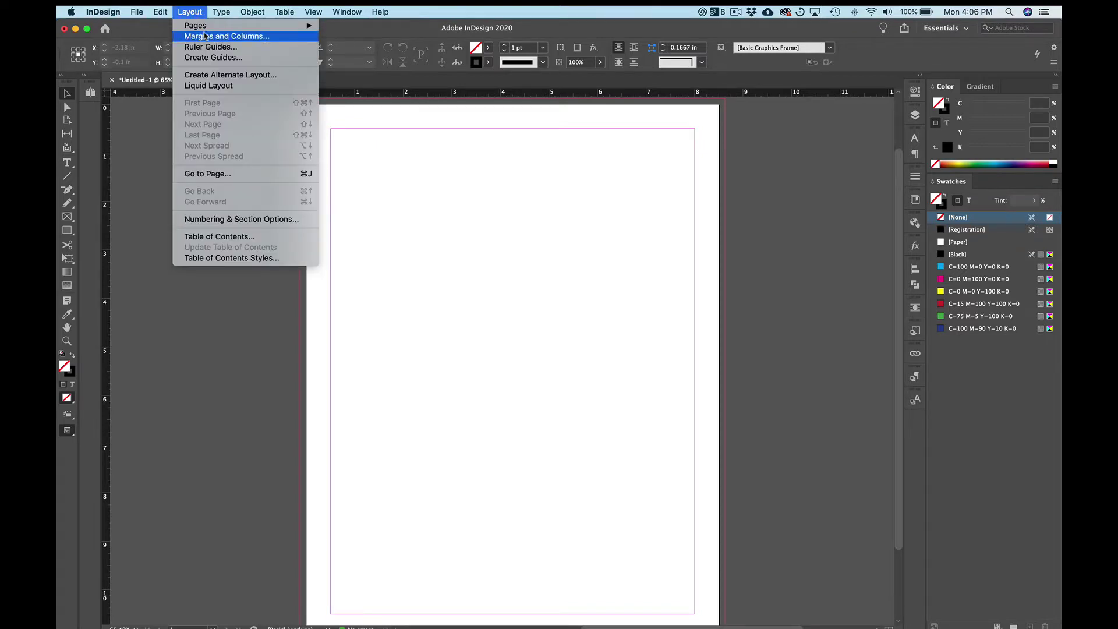
left_click(205, 36)
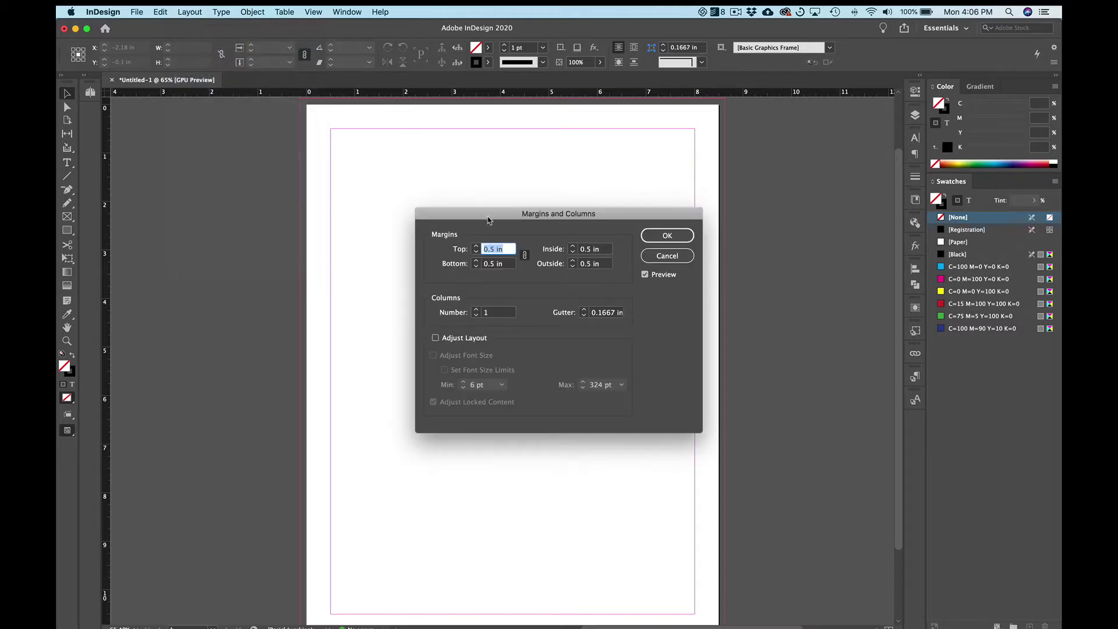
left_click_drag(488, 221, 477, 207)
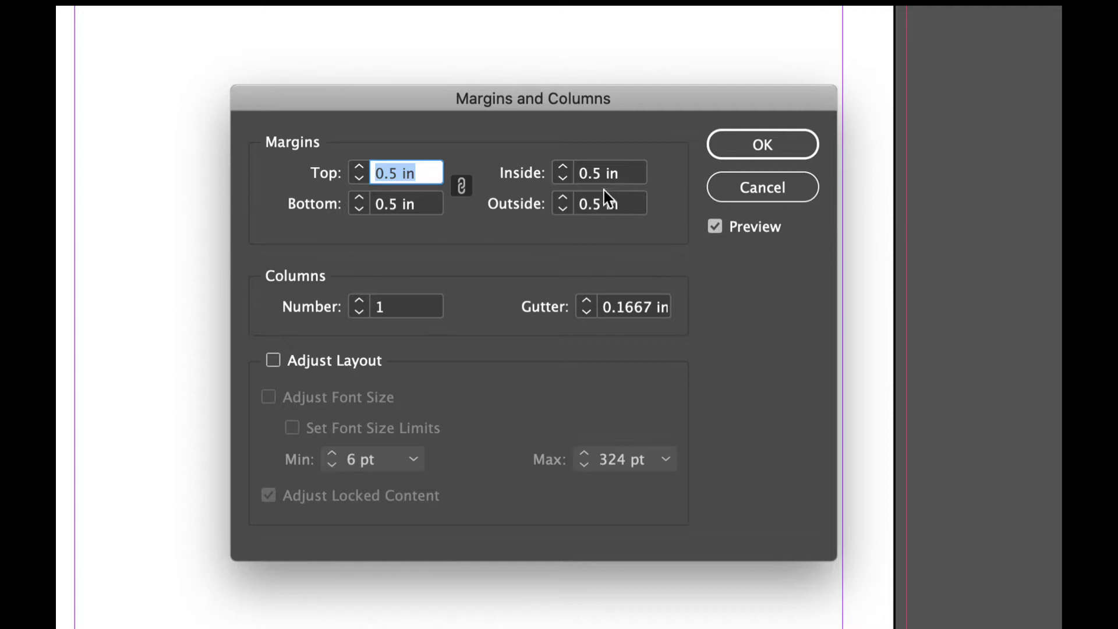
left_click(400, 309)
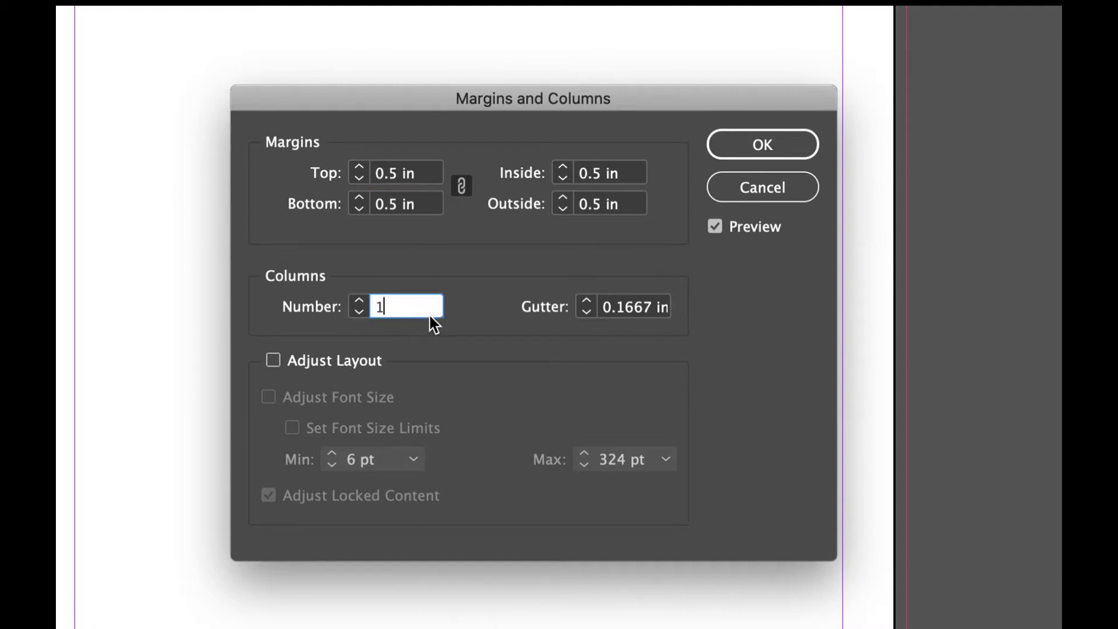
type("2")
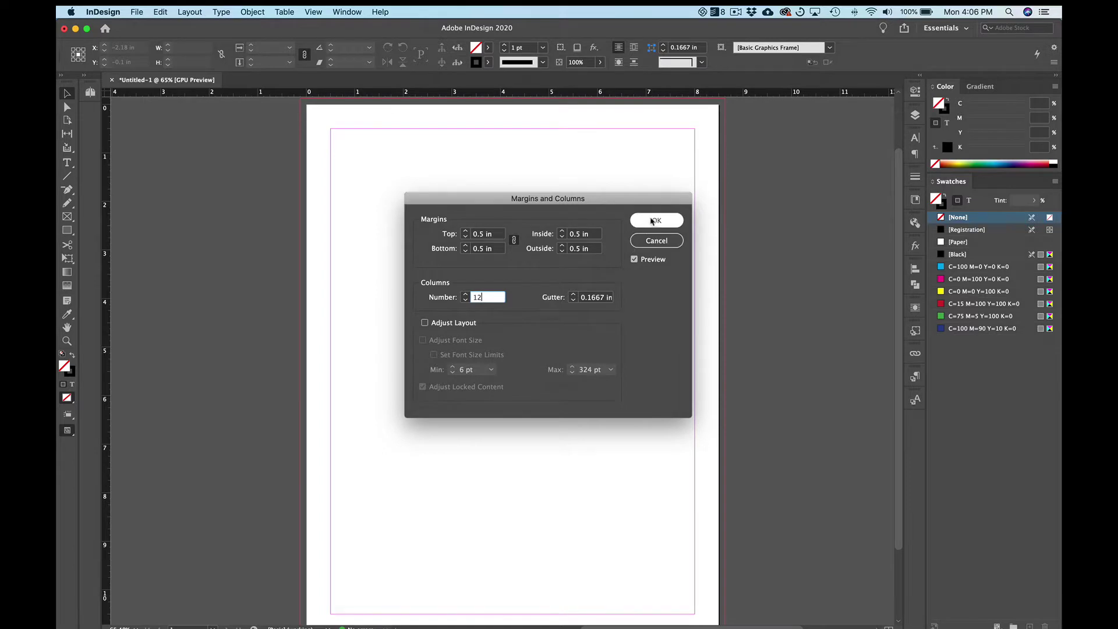
left_click(654, 220)
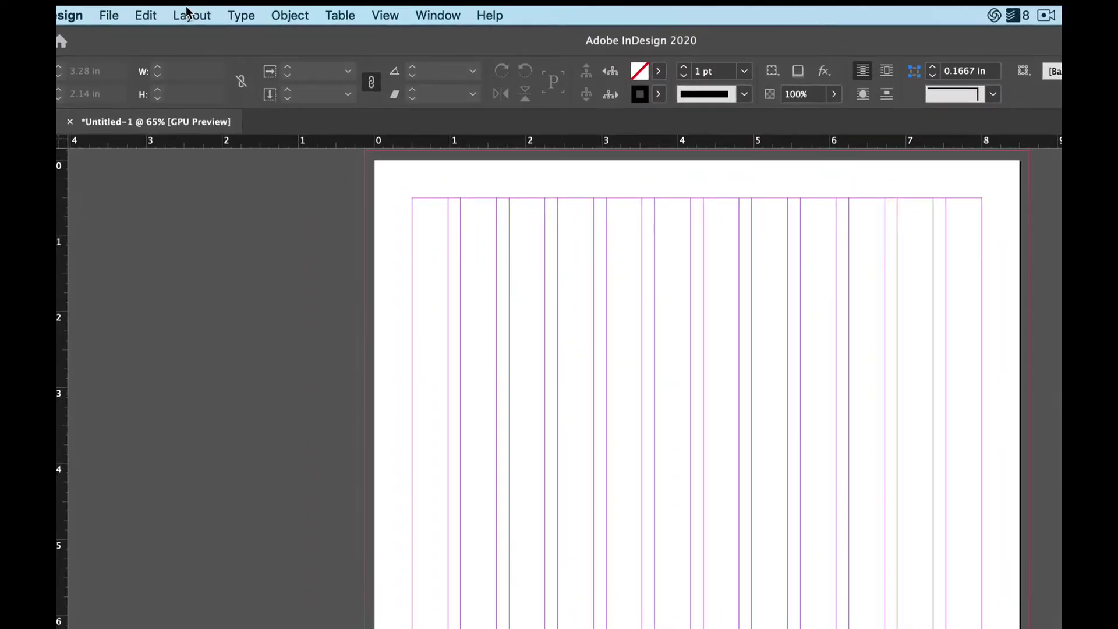
left_click(189, 12)
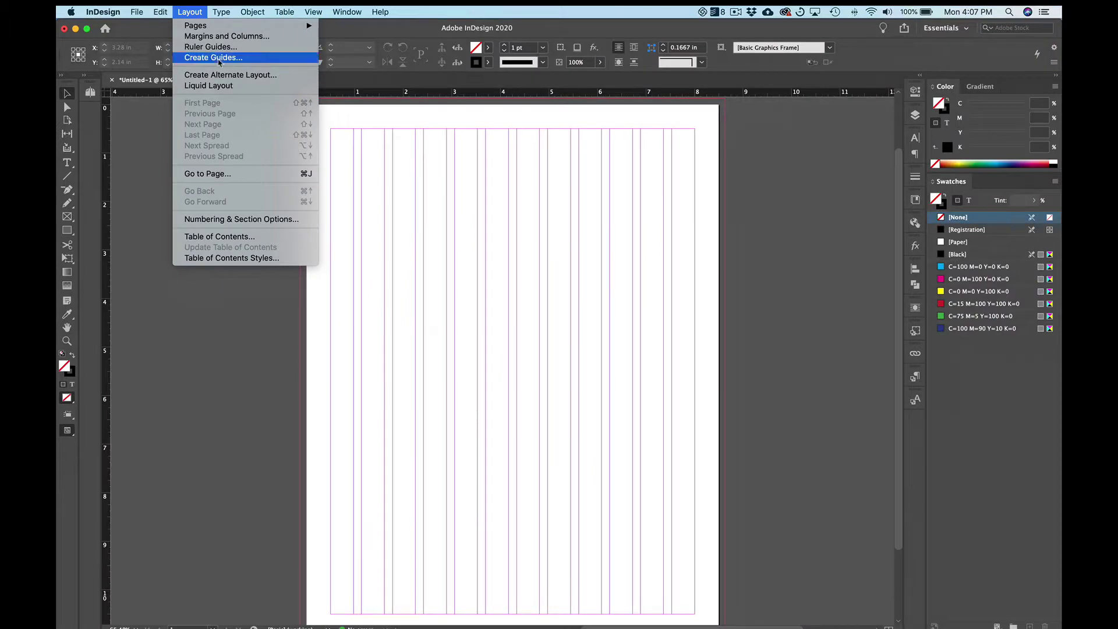
left_click(219, 58)
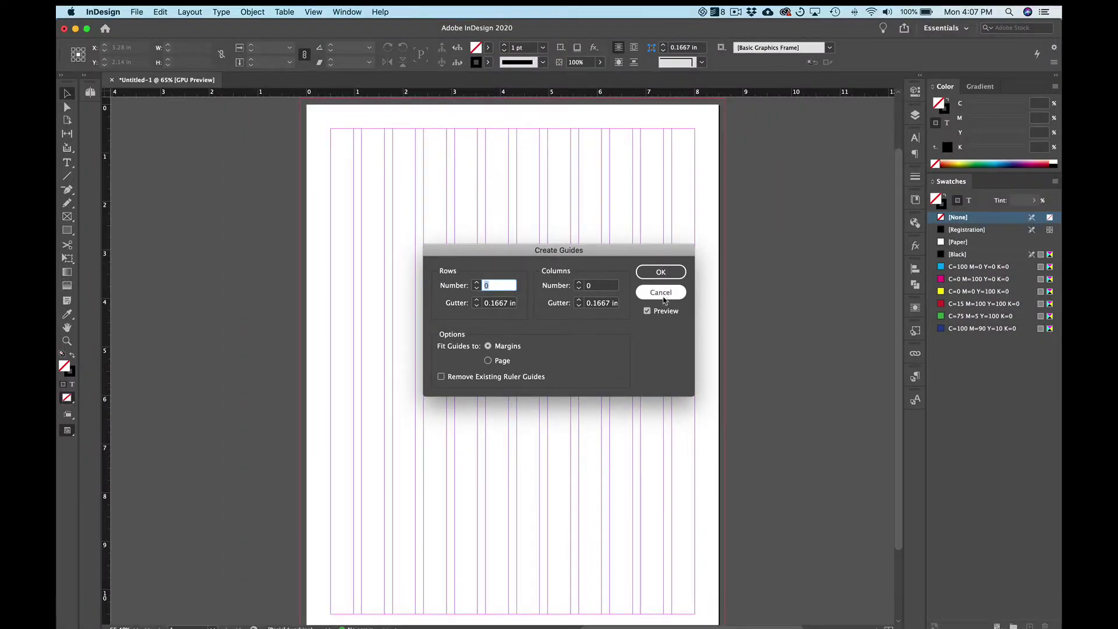
left_click(671, 296)
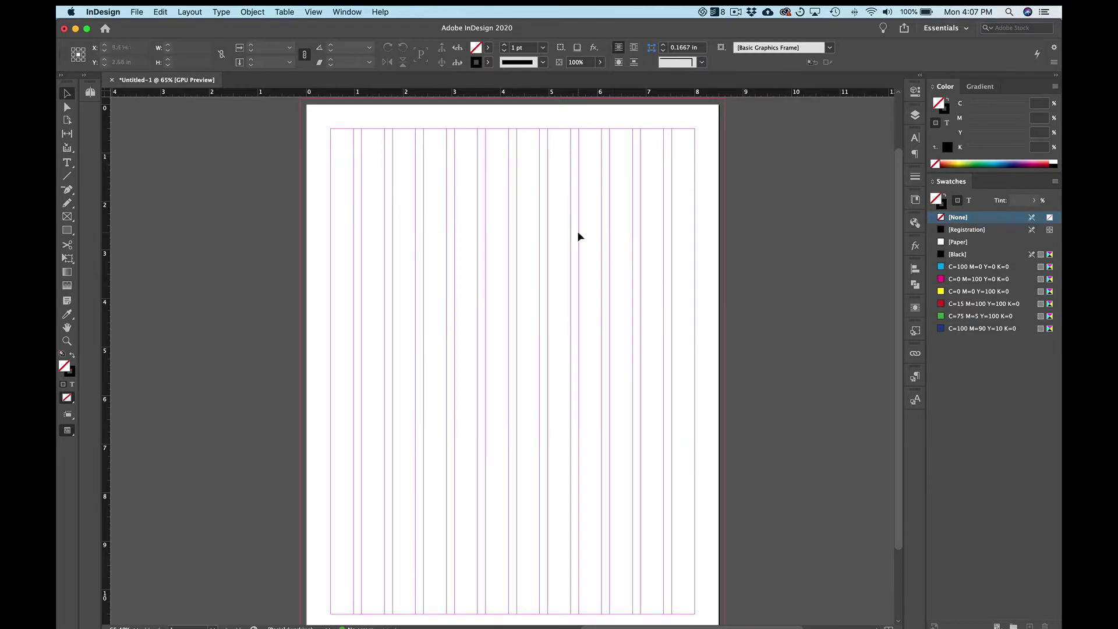
Turn on Show Baseline Grid under View > Grids & Guides.
left_click(312, 10)
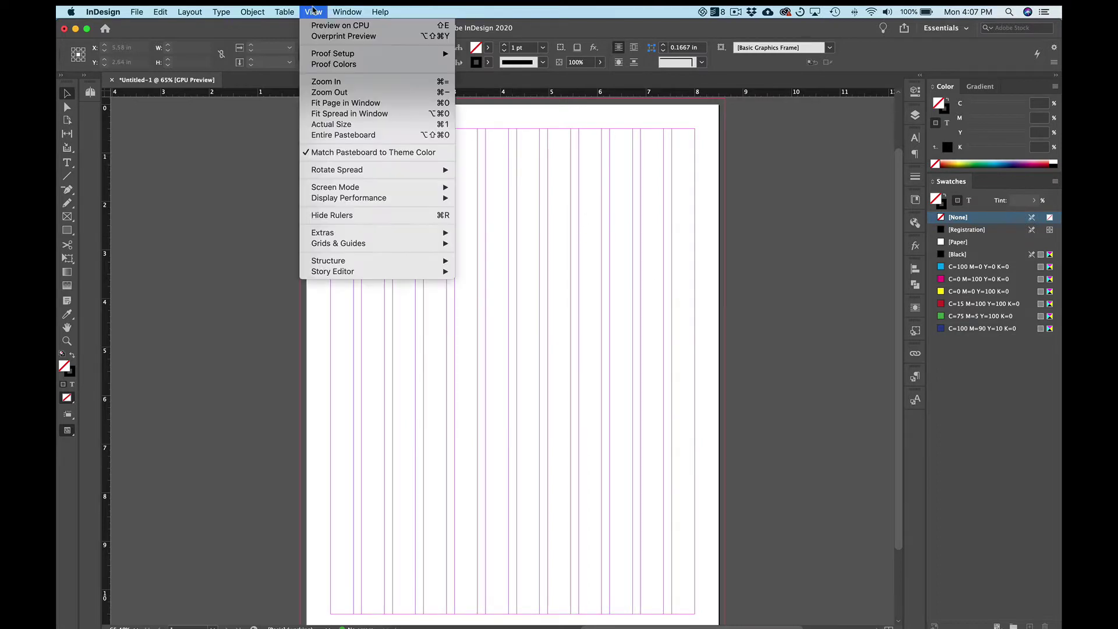
mouse_move(377, 200)
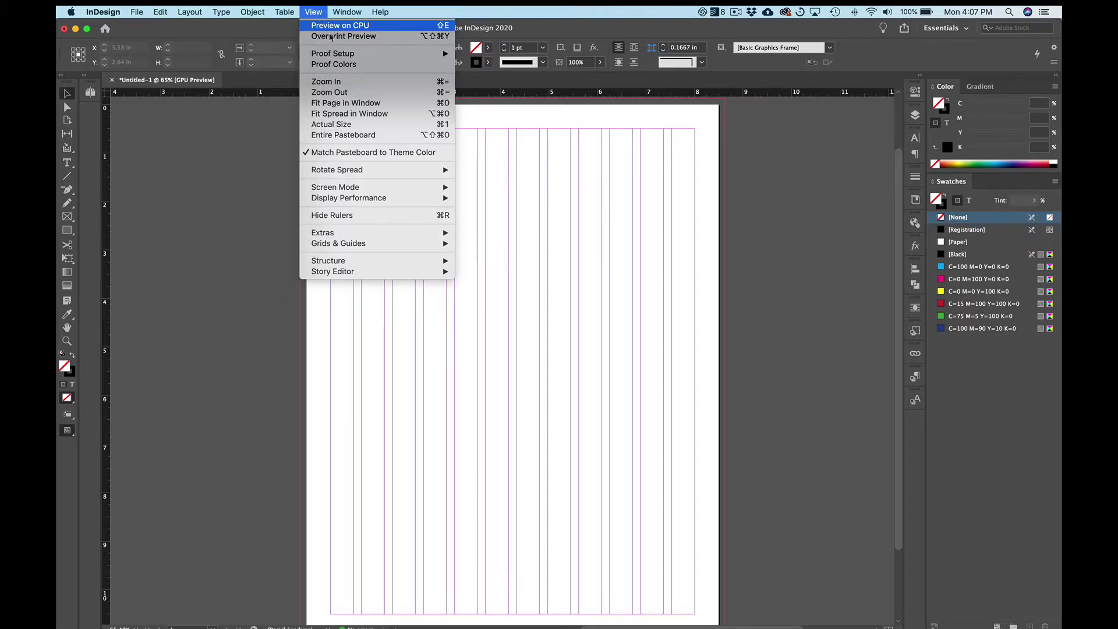
mouse_move(380, 243)
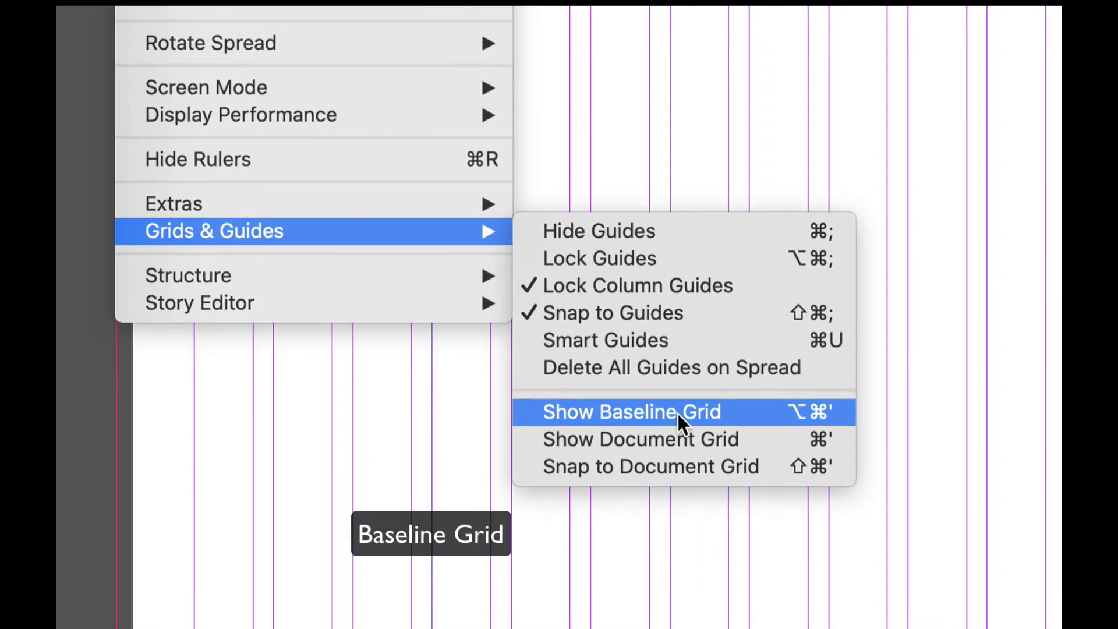
left_click(739, 414)
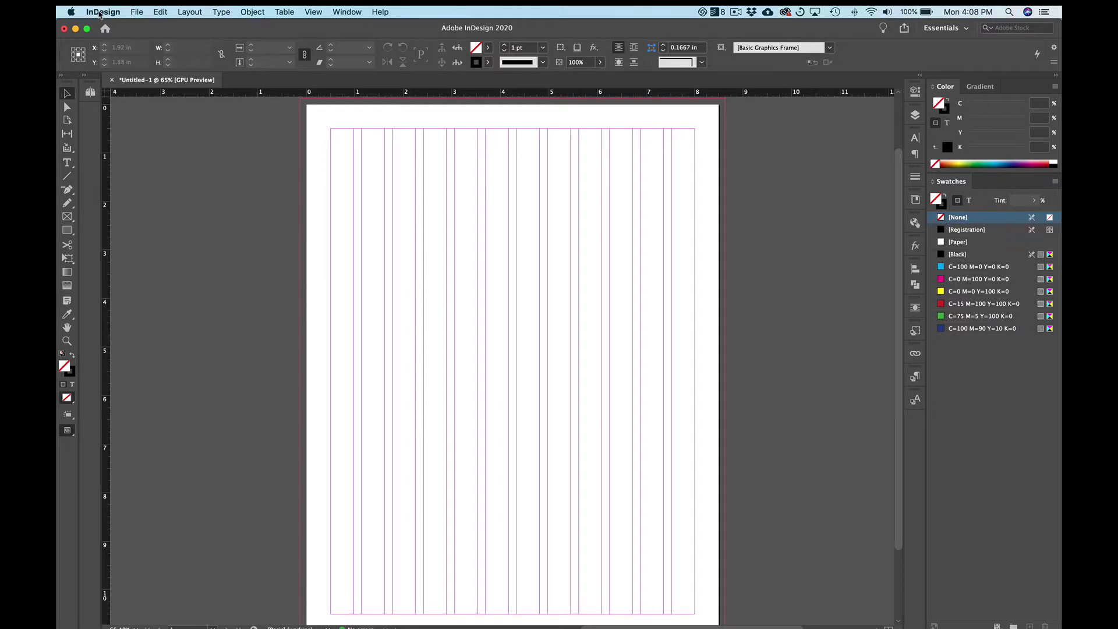
Set the baseline grid view threshold to 25% and turn off Grids in Back.
left_click(118, 12)
mouse_move(122, 50)
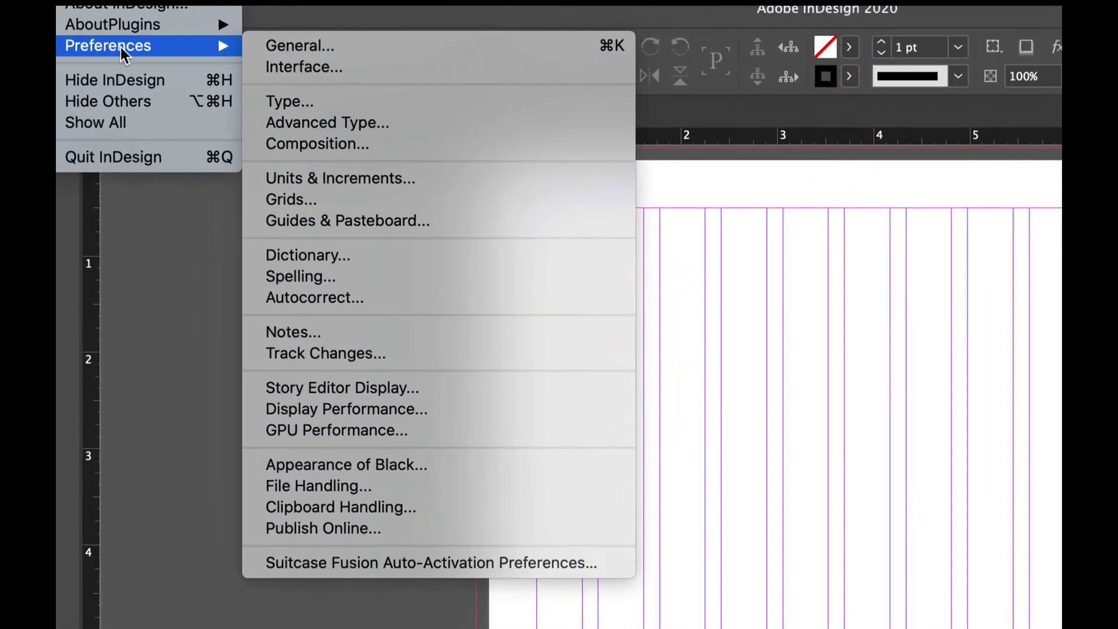
left_click(358, 201)
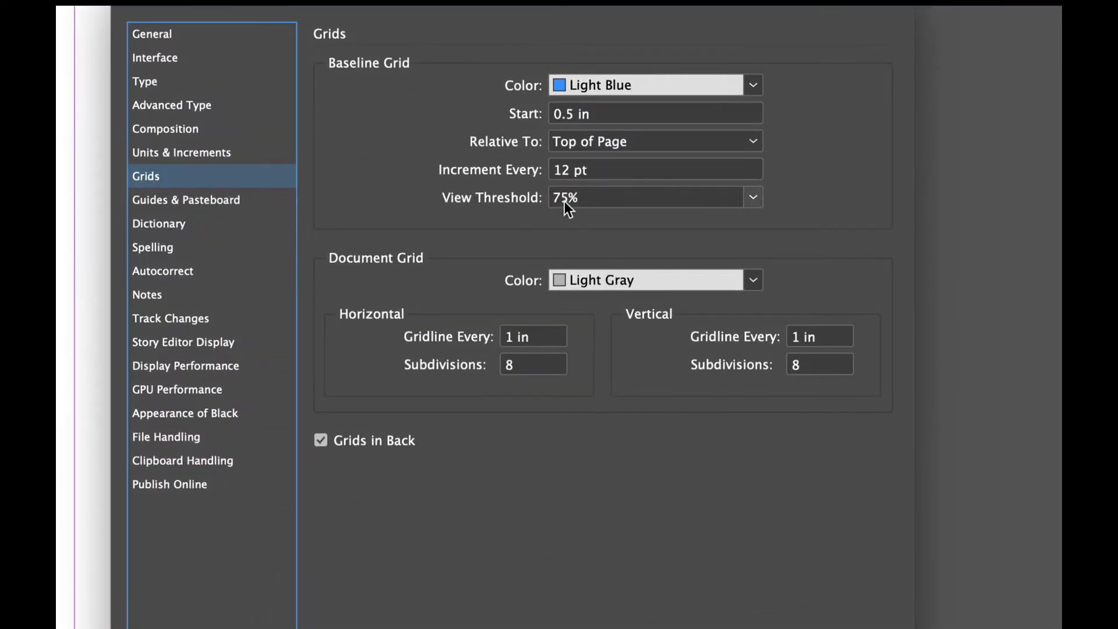
left_click(751, 197)
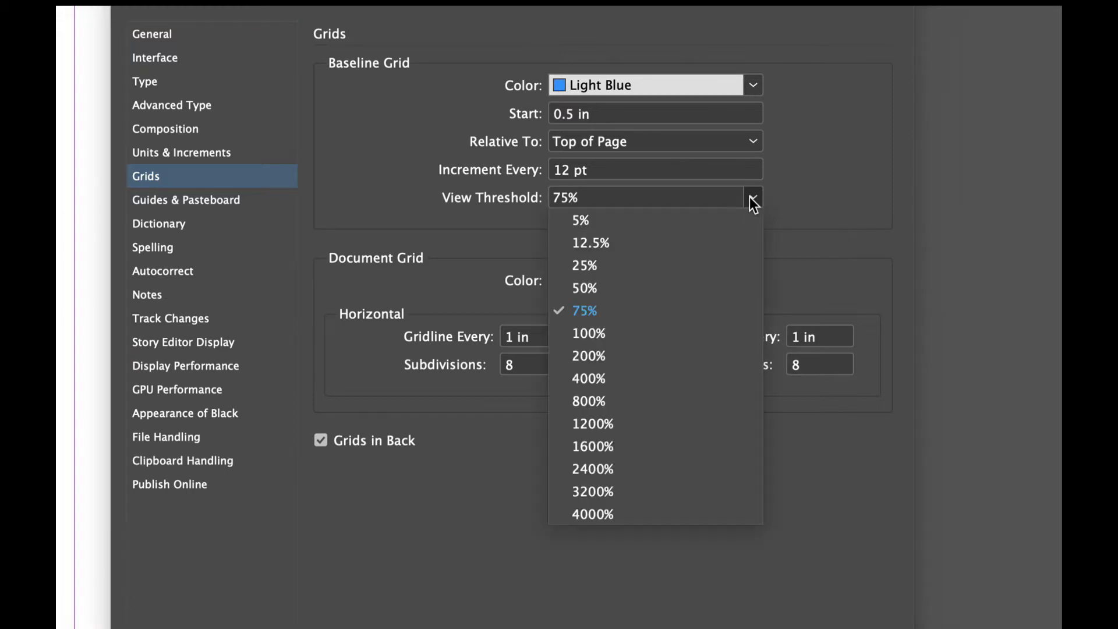
left_click(614, 264)
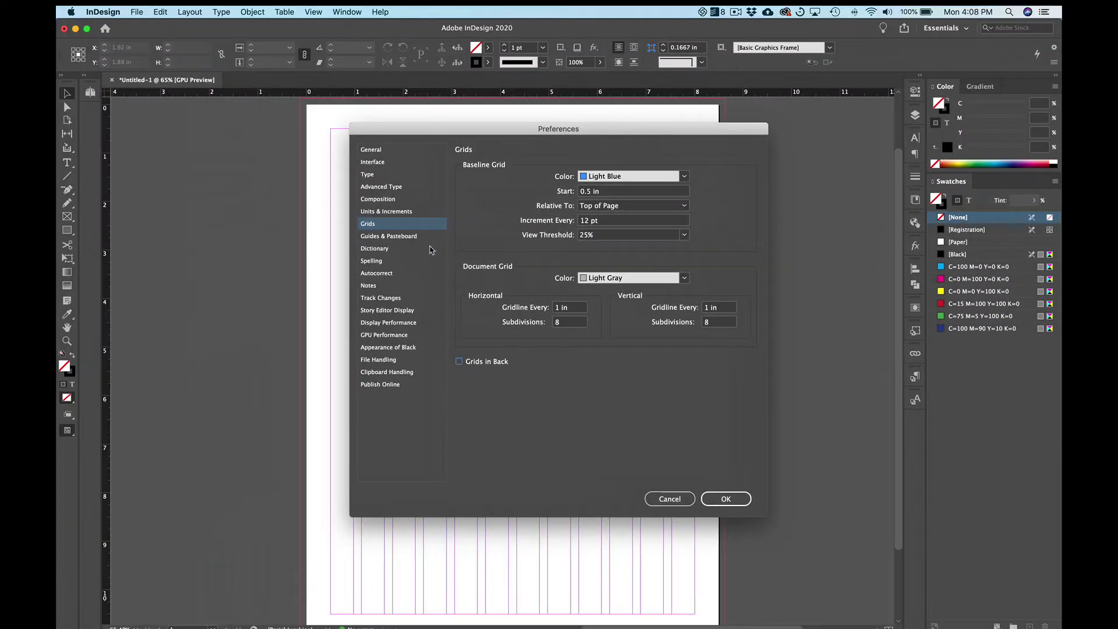
left_click(737, 500)
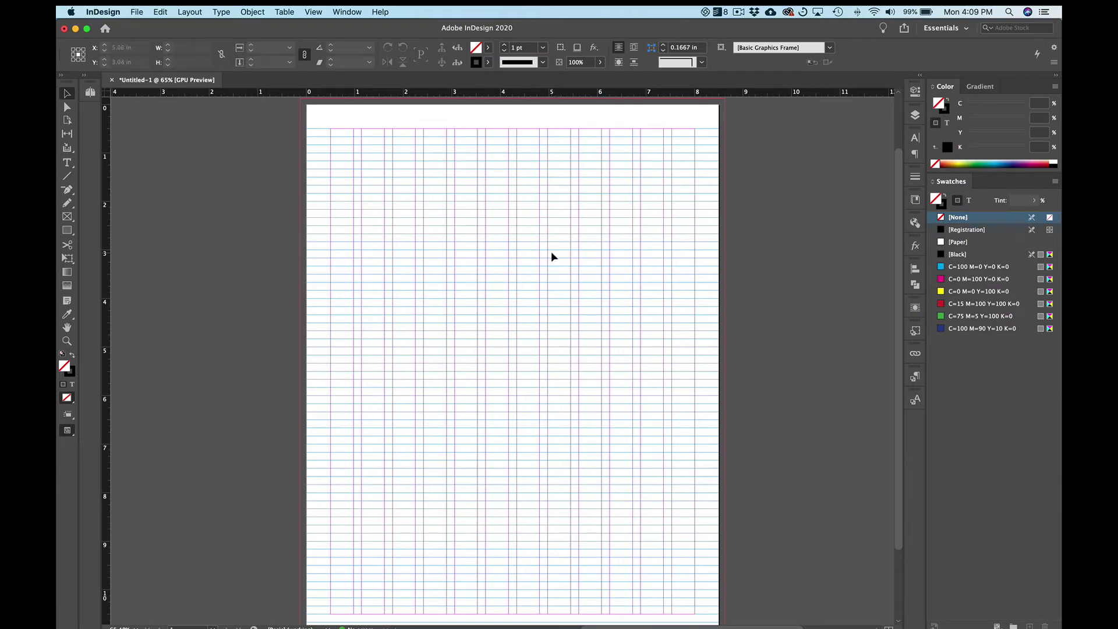
Draw a three-column text frame from the top-left margin down to the bottom margin.
scroll(563, 272, "right", 1)
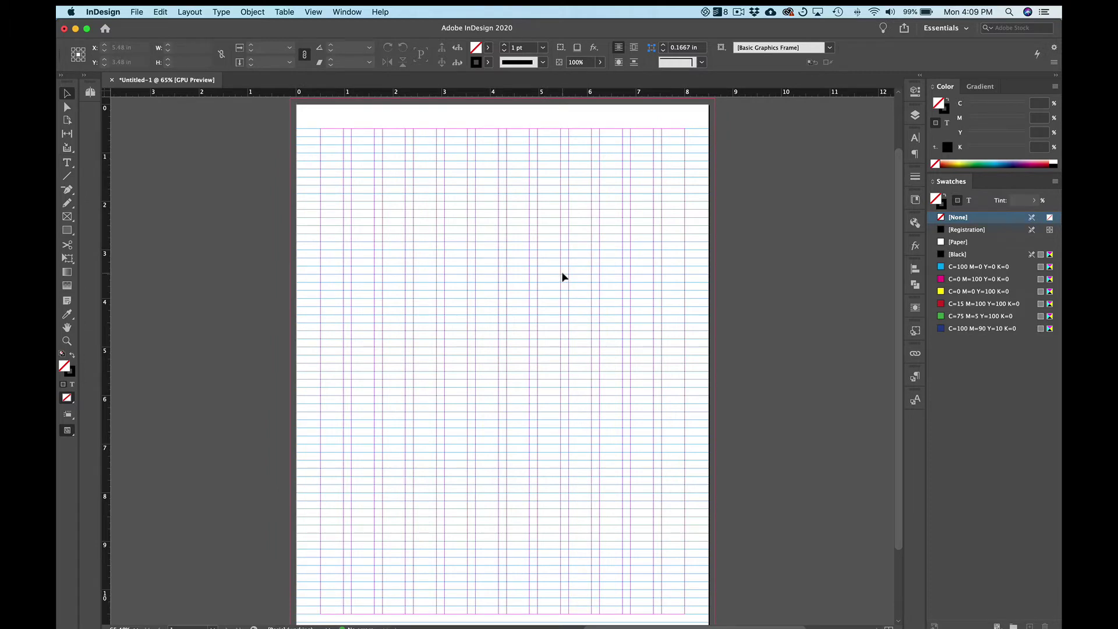
key("t")
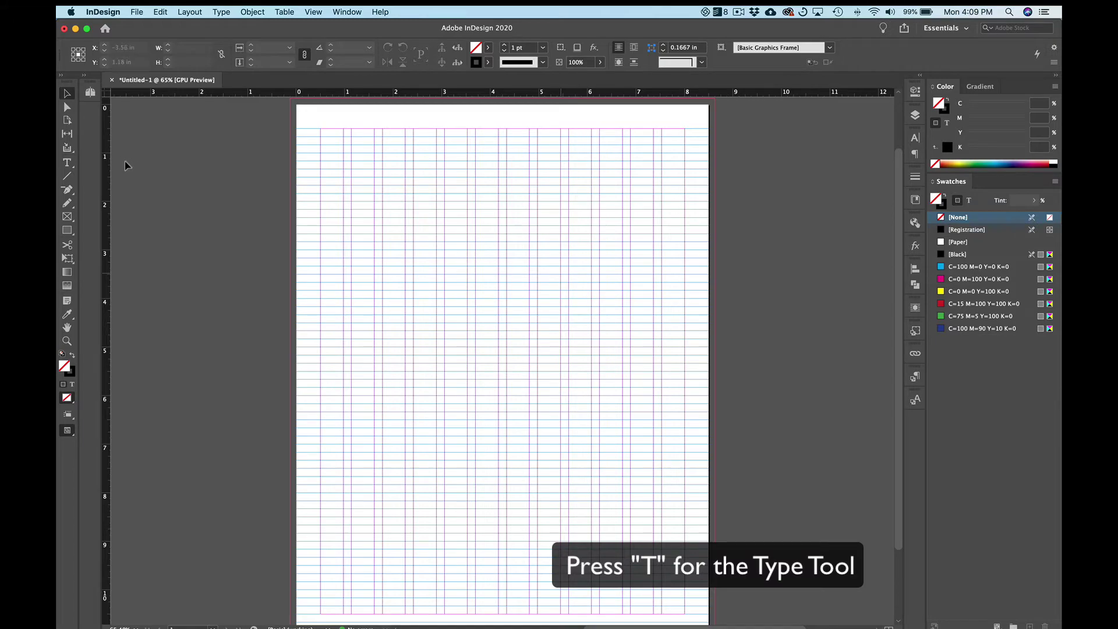
key("t")
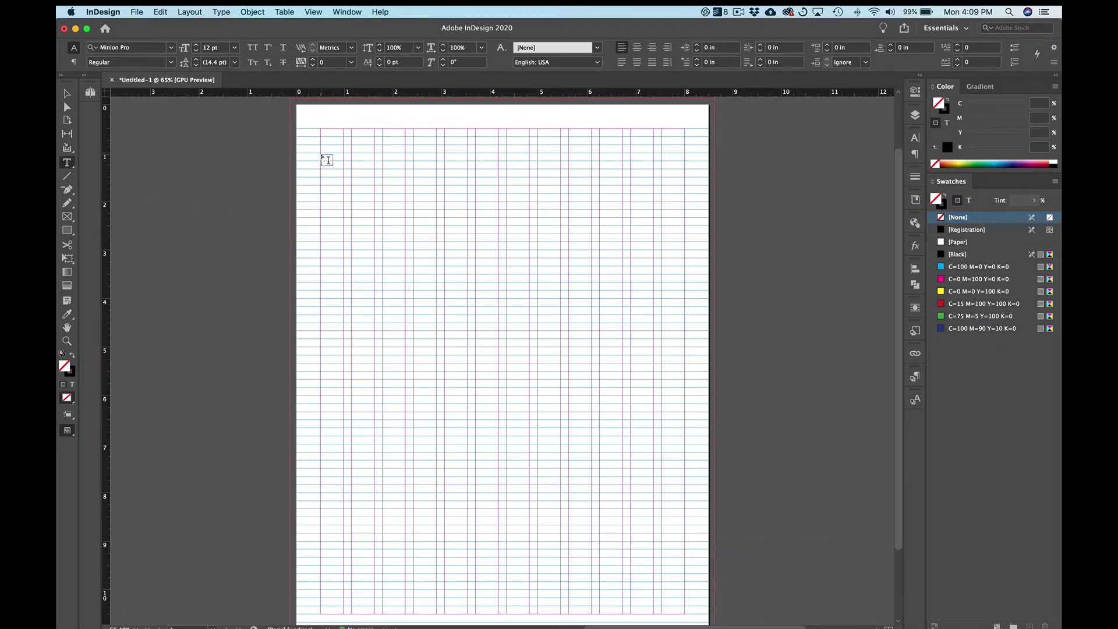
left_click_drag(321, 156, 686, 431)
key("Right")
key("Right")
key("Left")
key("Left")
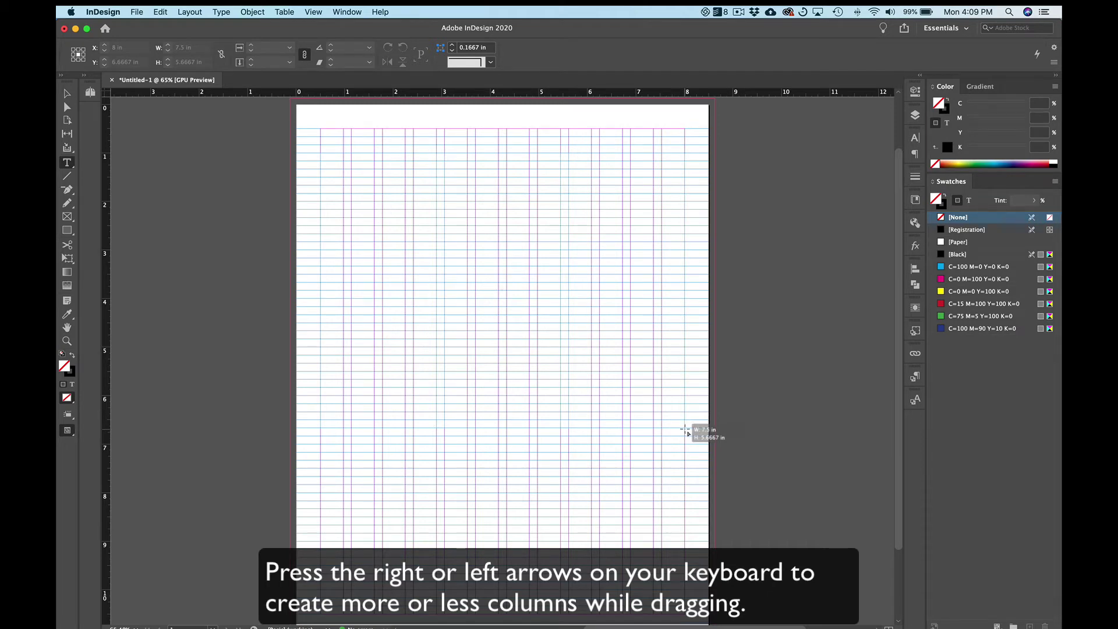
left_click_drag(685, 431, 688, 615)
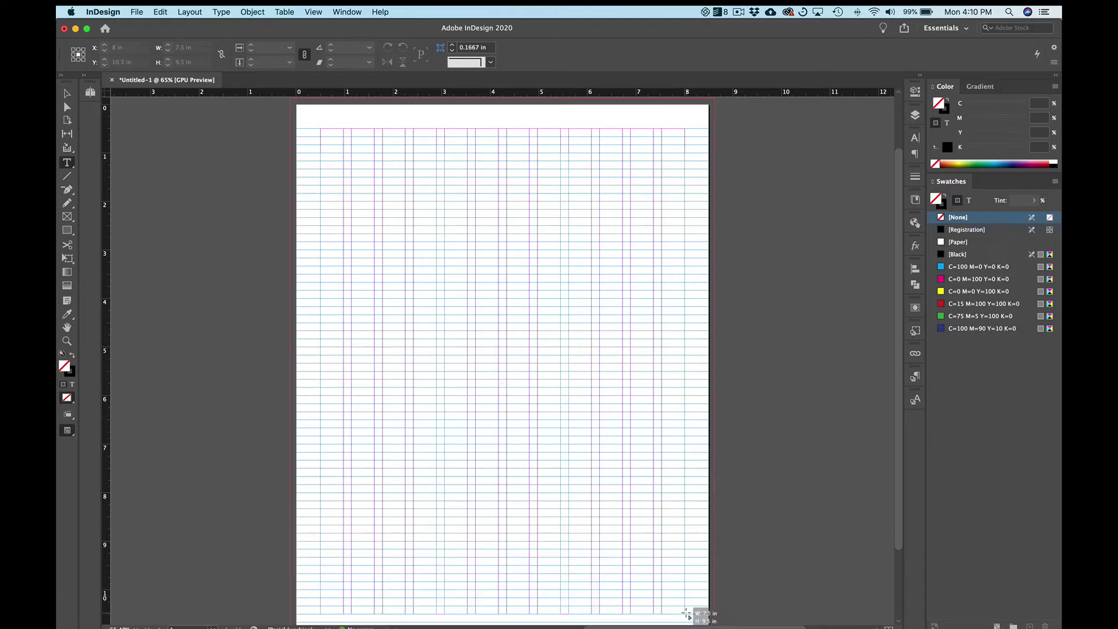
left_click_drag(687, 614, 687, 615)
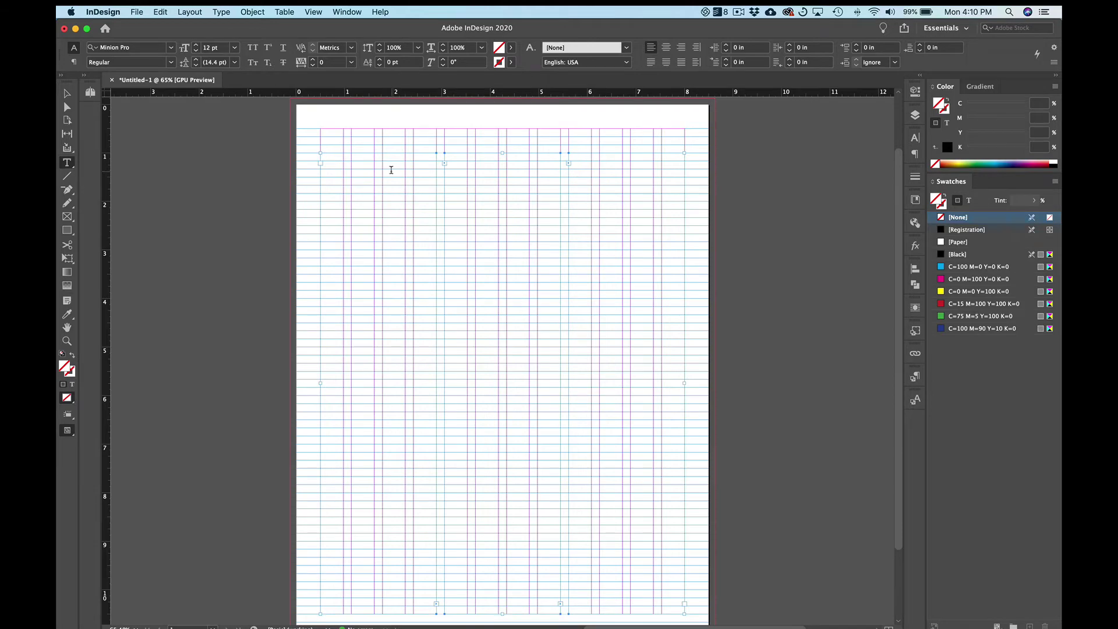
Fill the text frame with placeholder text flowing through all three columns.
left_click(391, 170)
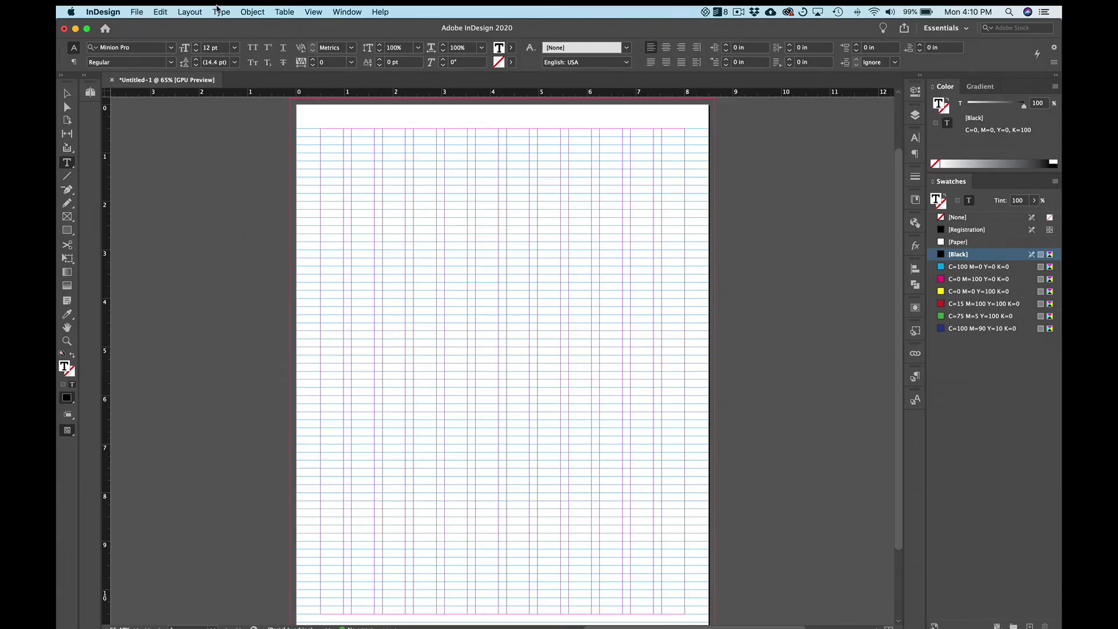
left_click(220, 10)
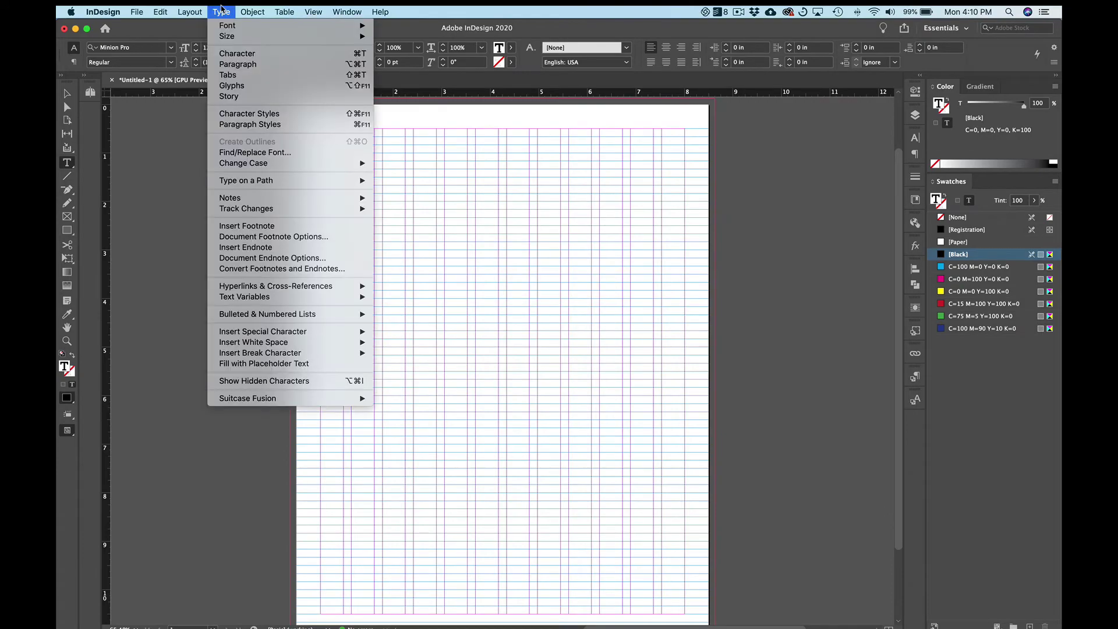
mouse_move(259, 351)
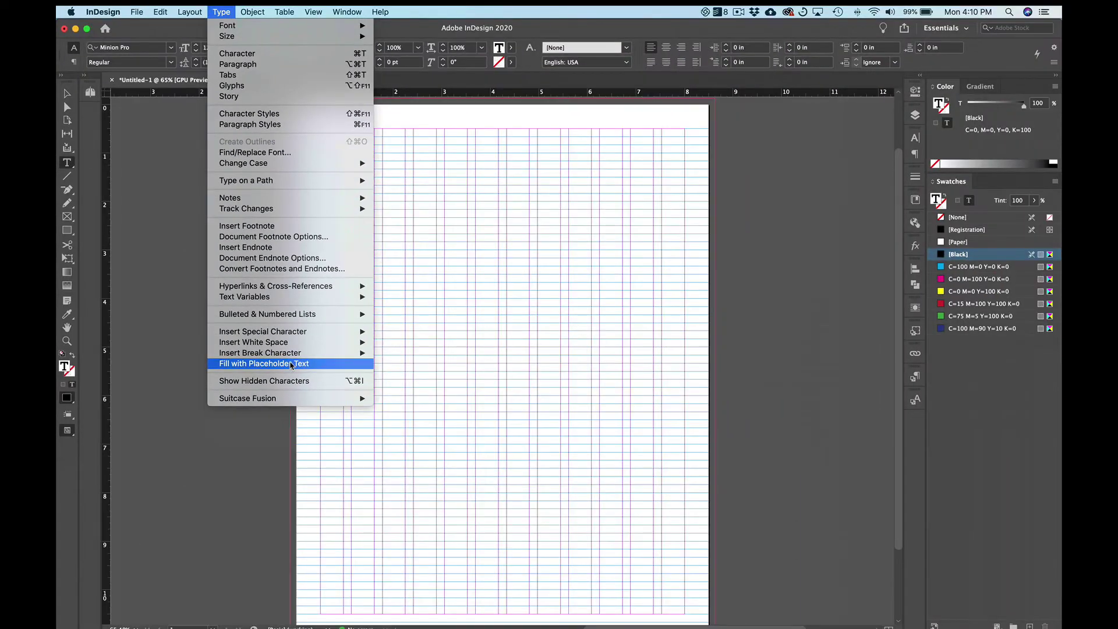
left_click(292, 364)
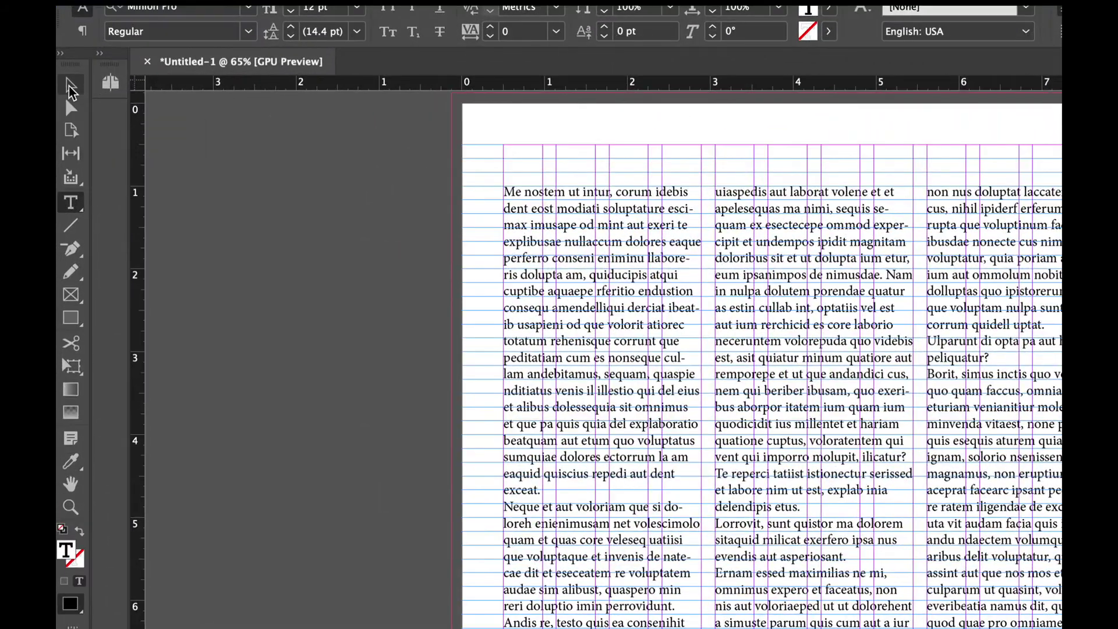
Move the threaded text frames' top edge down to Y 6.5 in, then deselect them.
left_click(70, 88)
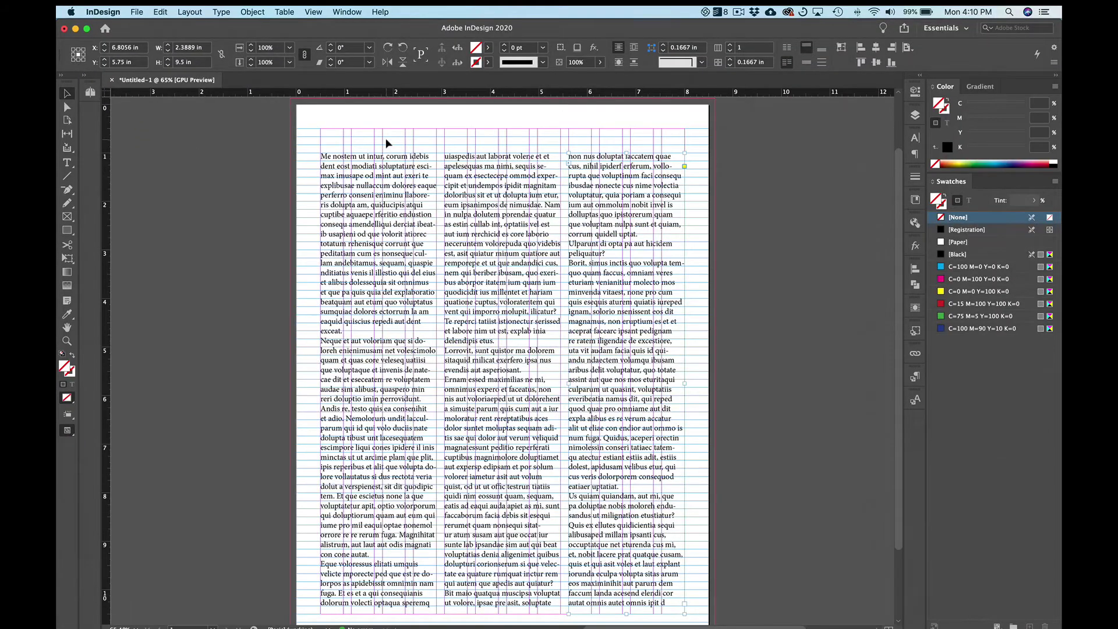
left_click_drag(386, 143, 583, 193)
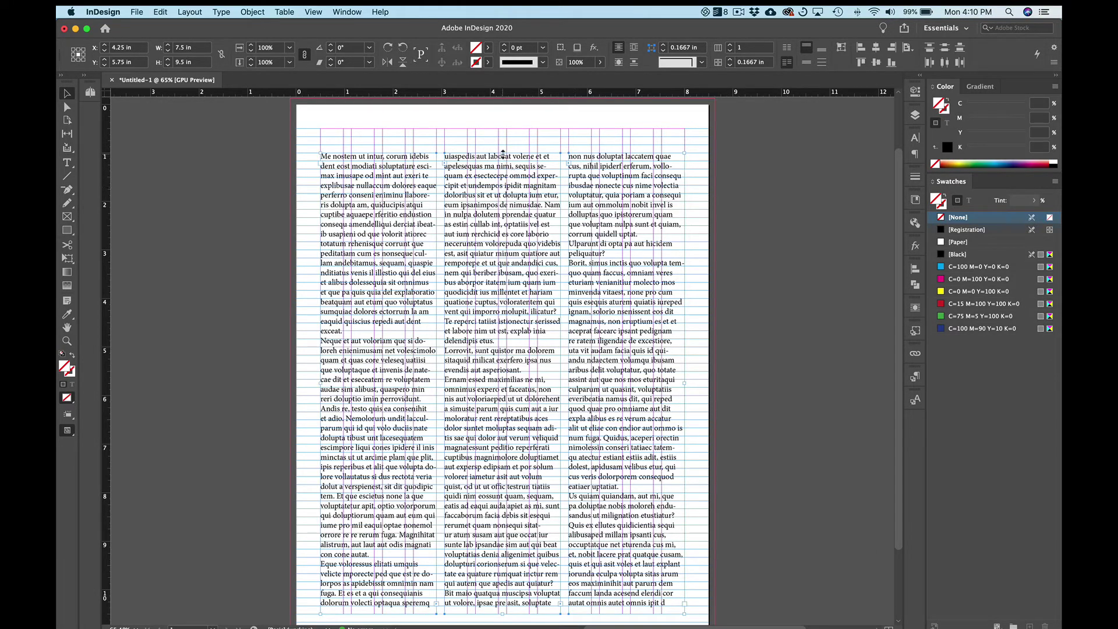
left_click_drag(503, 152, 503, 425)
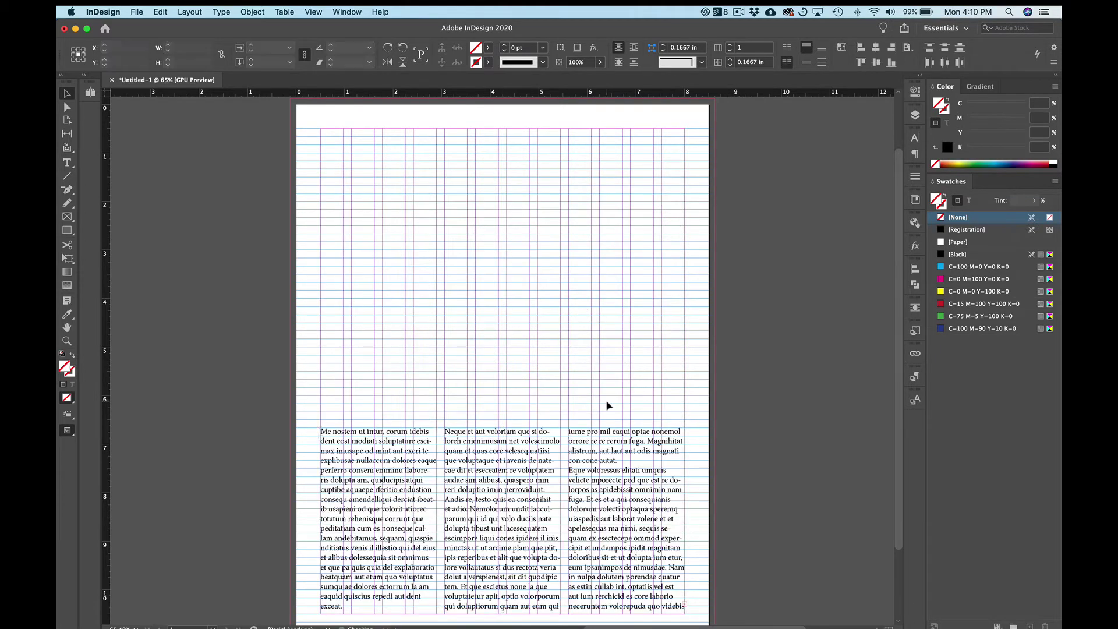
left_click(476, 275)
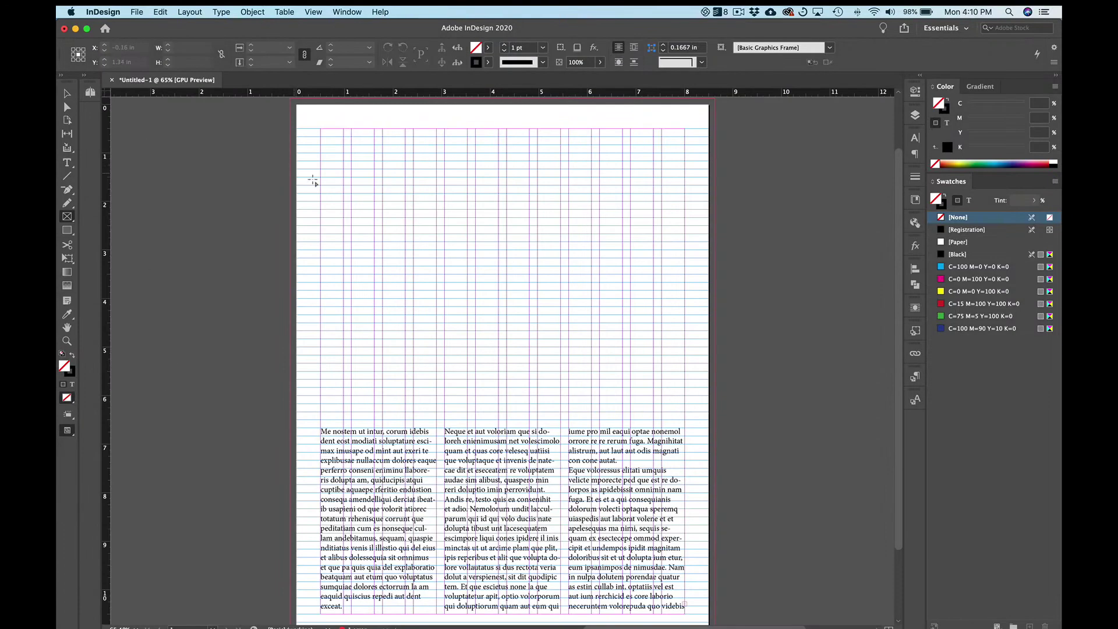
Draw a picture frame across the first two columns filled with 14% black.
left_click_drag(320, 149, 561, 377)
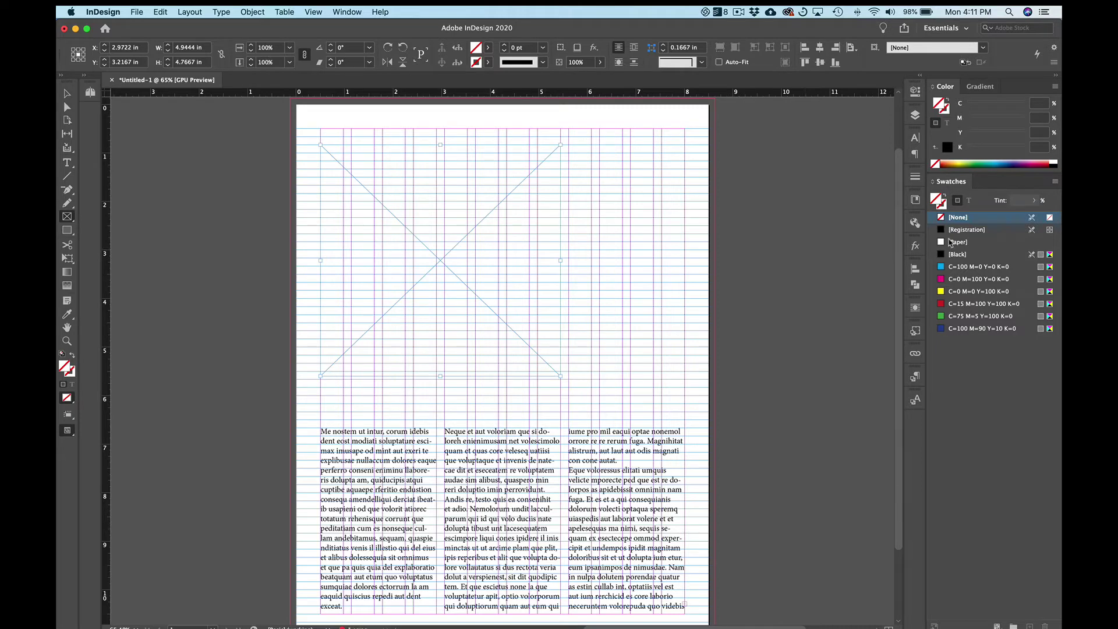
left_click(951, 255)
left_click(949, 257)
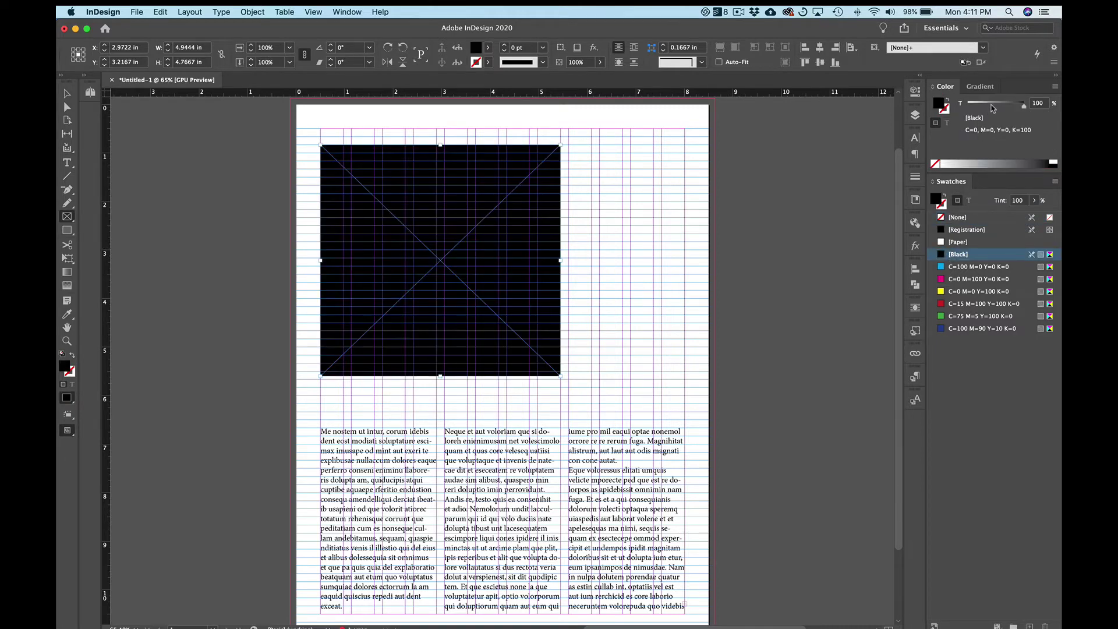
left_click_drag(991, 108, 976, 107)
Trim the grey frame's top and bottom edges to make it 4.9444 by 4.5 in.
left_click(67, 93)
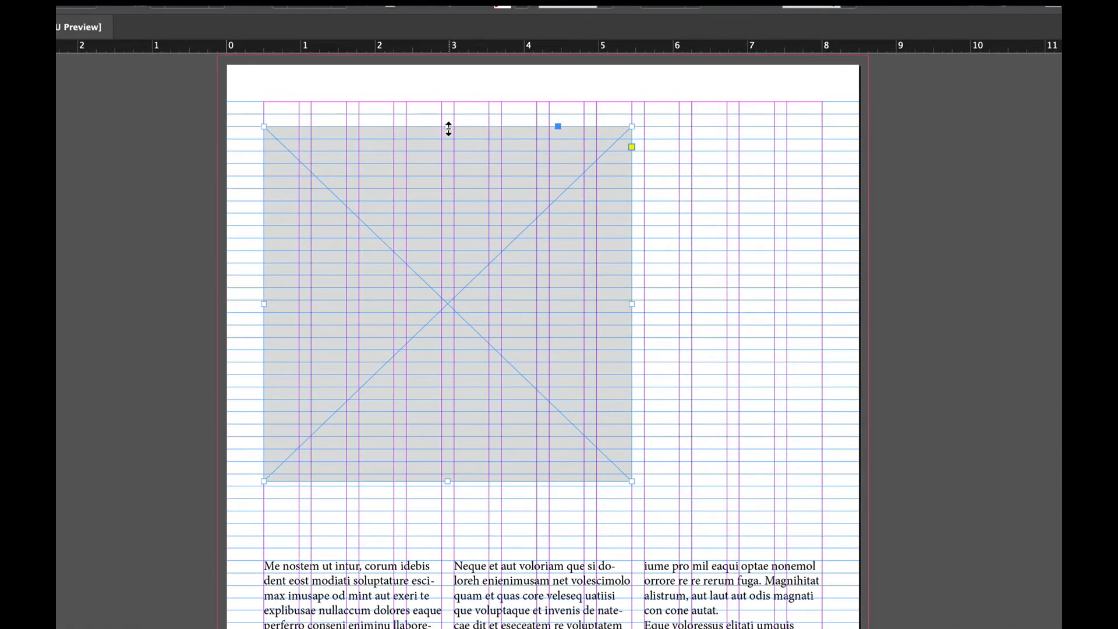
left_click_drag(448, 127, 447, 139)
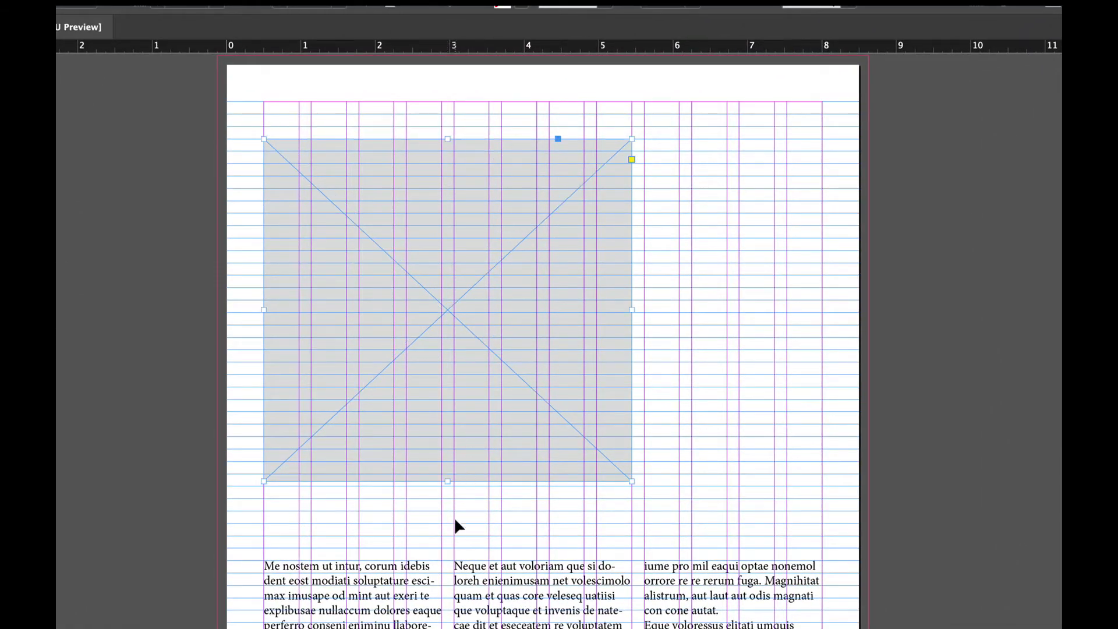
left_click_drag(446, 481, 448, 473)
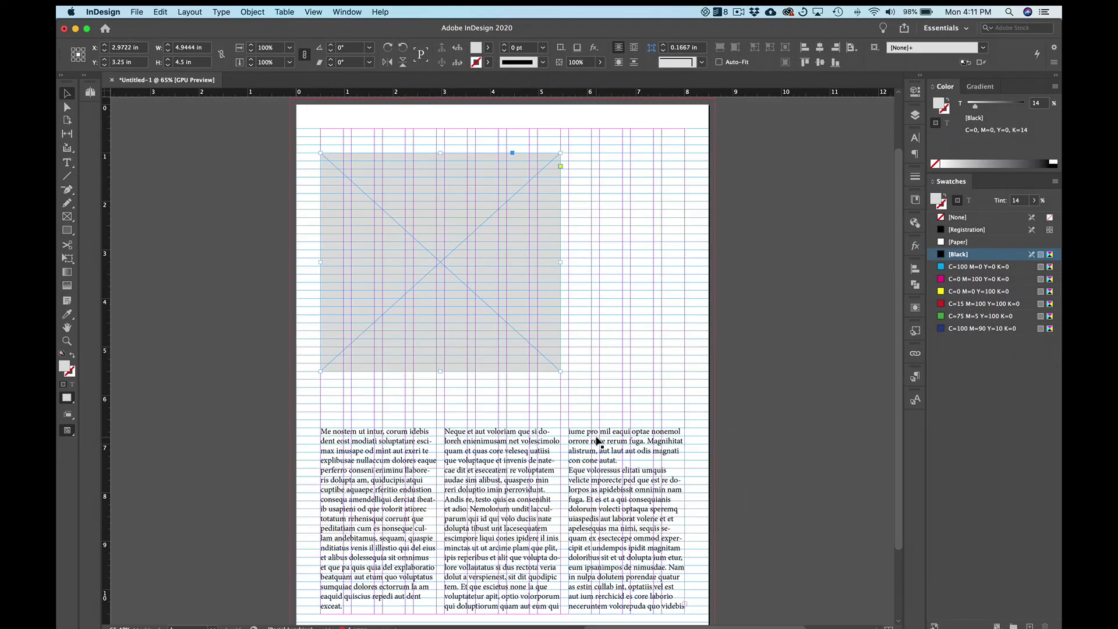
left_click(611, 433)
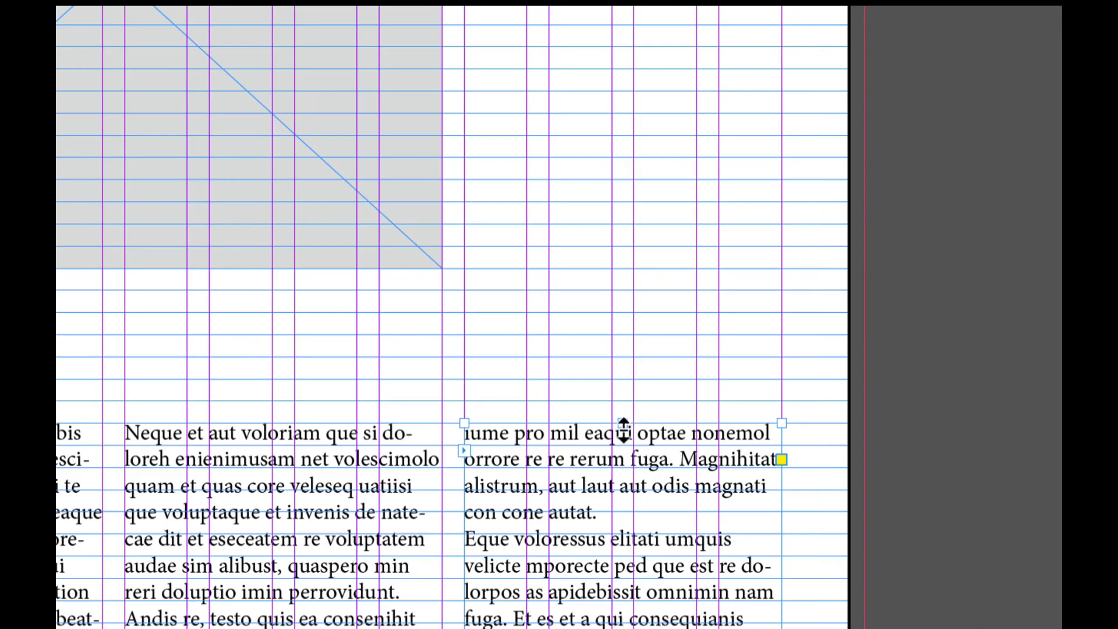
Raise the third-column text frame's top beside the grey frame, making it 8.3333 in tall.
left_click_drag(624, 424, 642, 100)
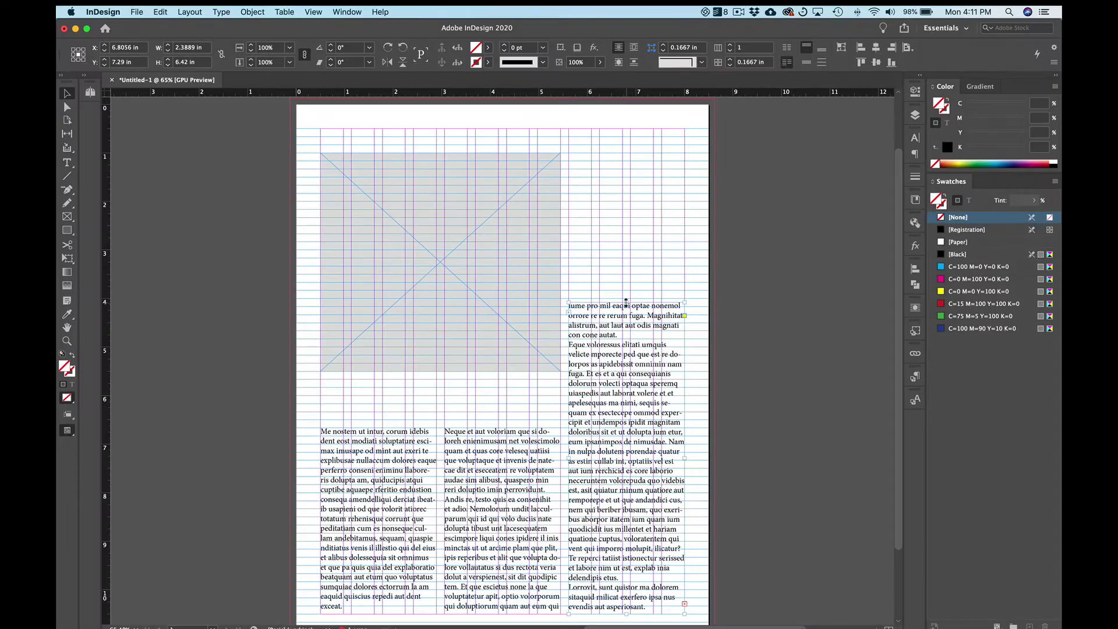
left_click_drag(626, 302, 618, 210)
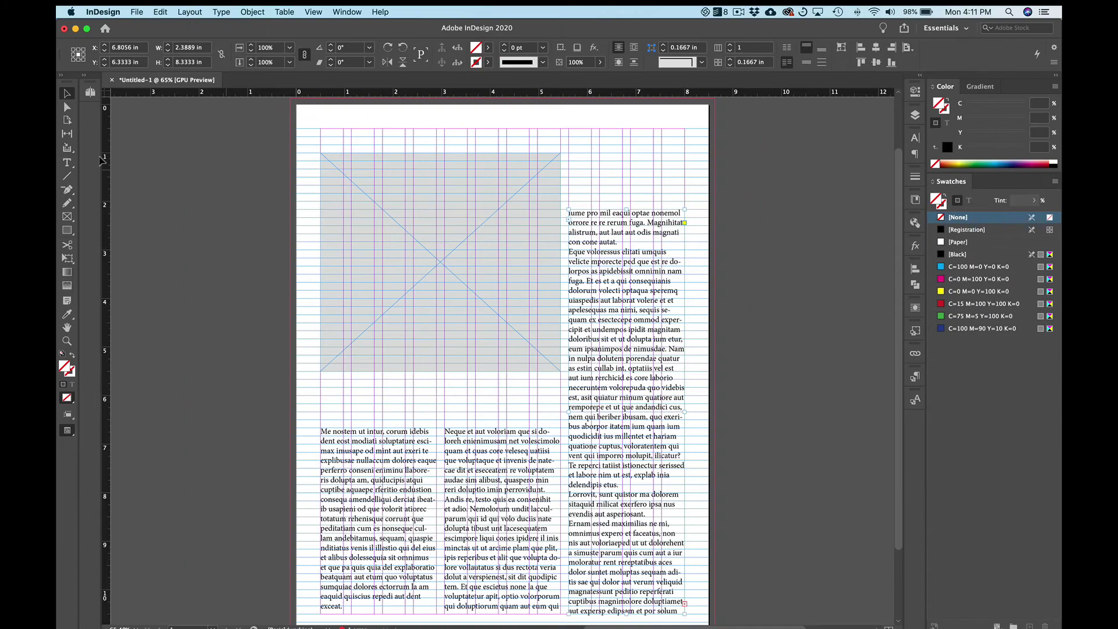
Draw a small text frame atop the third column and fill it with placeholder text.
key("t")
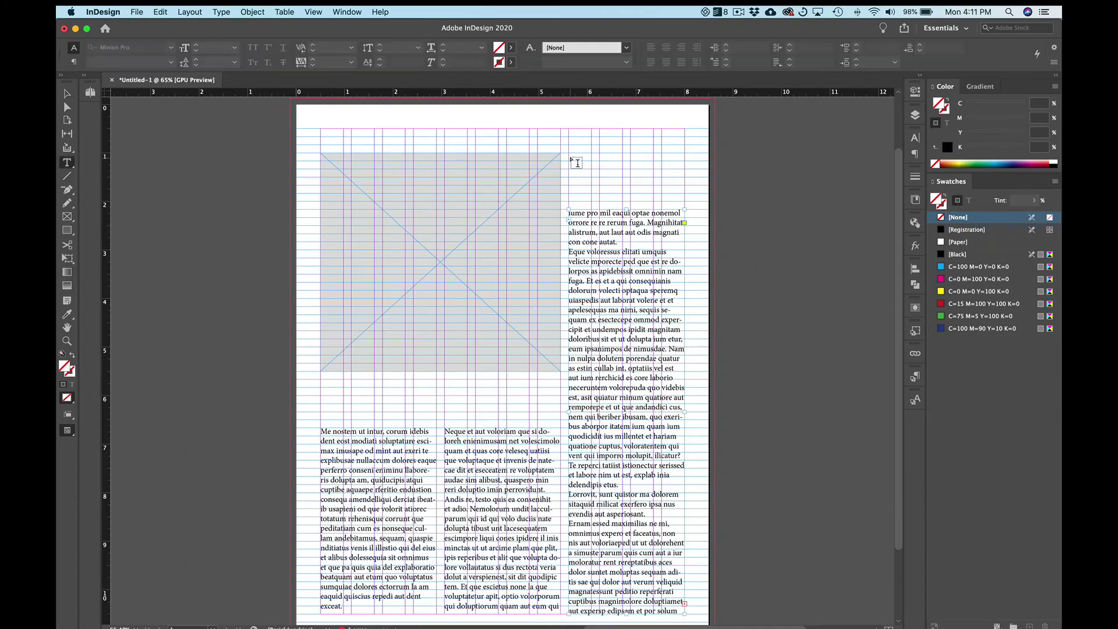
left_click_drag(570, 155, 615, 223)
left_click(221, 12)
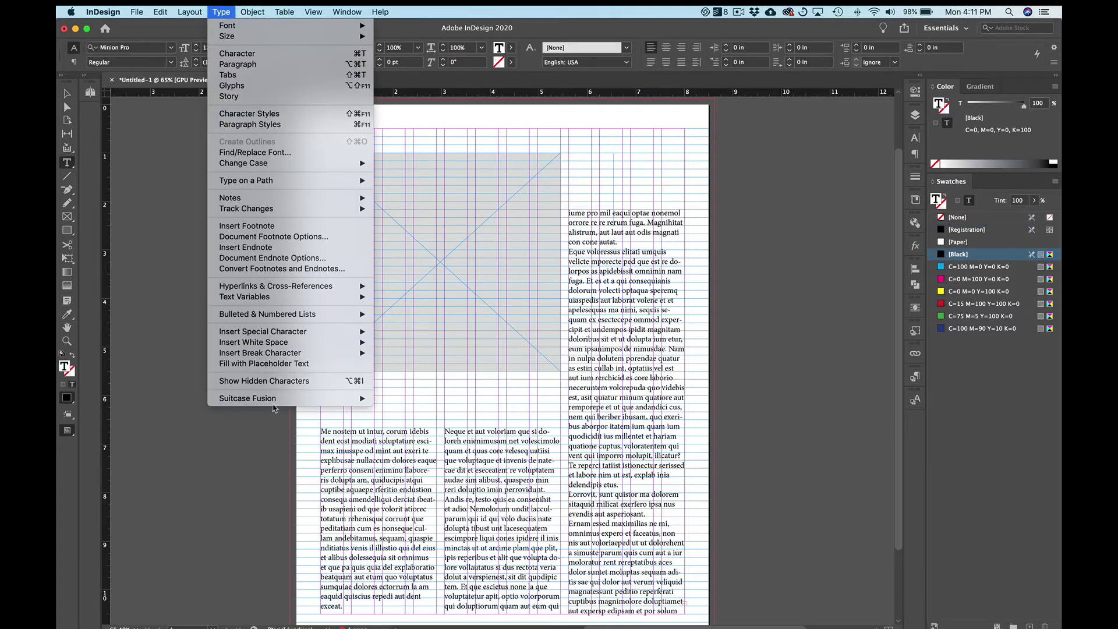
mouse_move(278, 399)
left_click(264, 364)
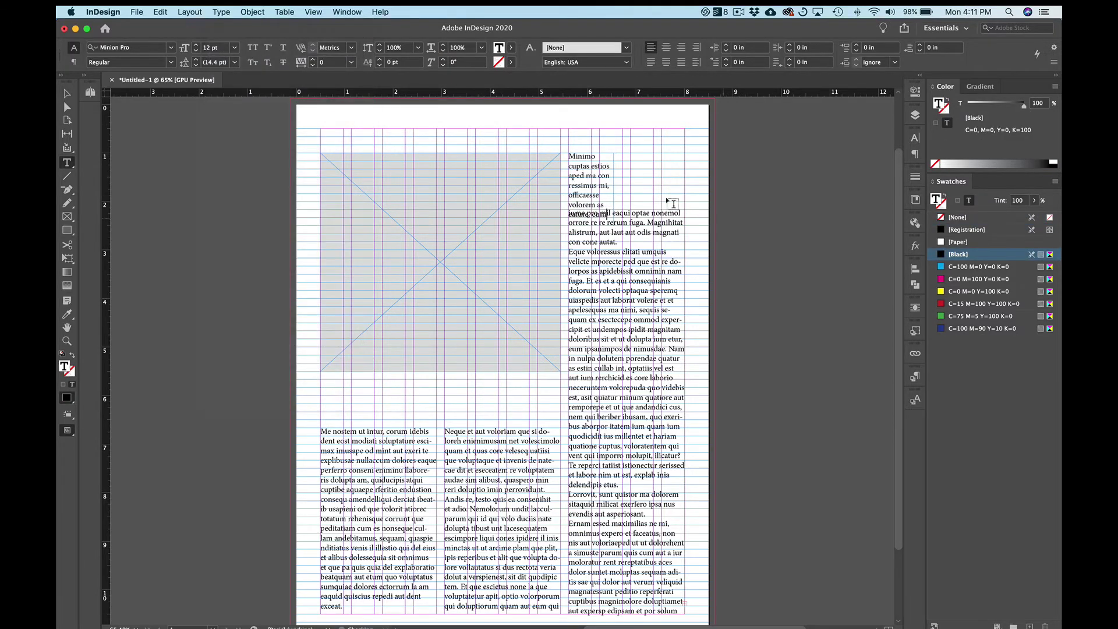
Lower the third column's main text frame below the small frame, to 7.6667 in tall.
key("Escape")
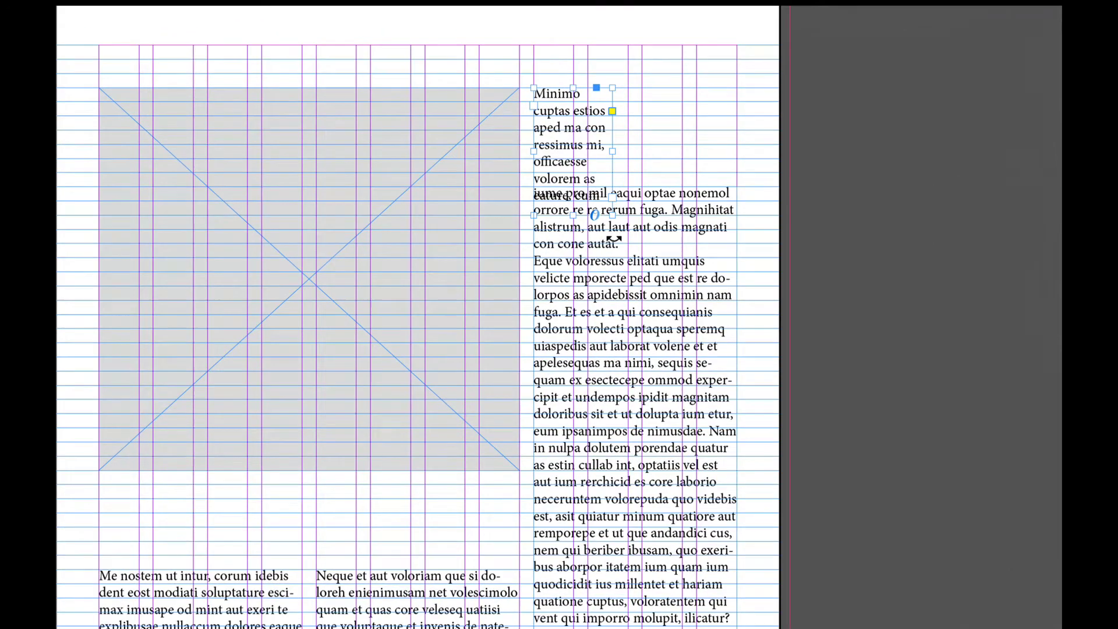
left_click(628, 224)
left_click_drag(631, 211, 636, 243)
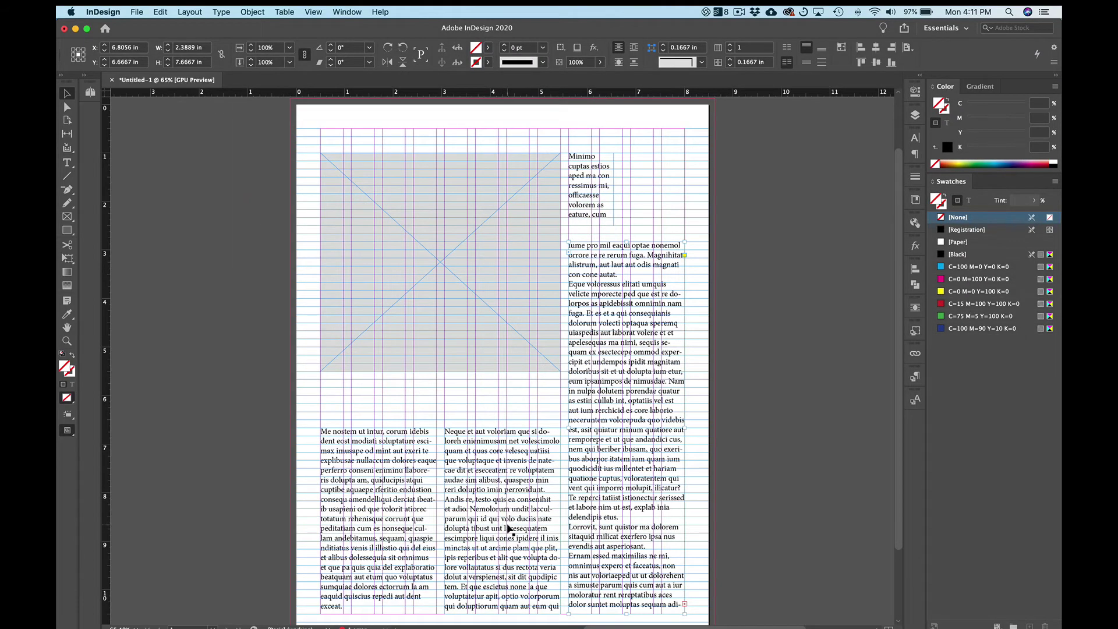
Shorten the middle column's text frame by raising its bottom edge.
scroll(508, 529, "down", 3)
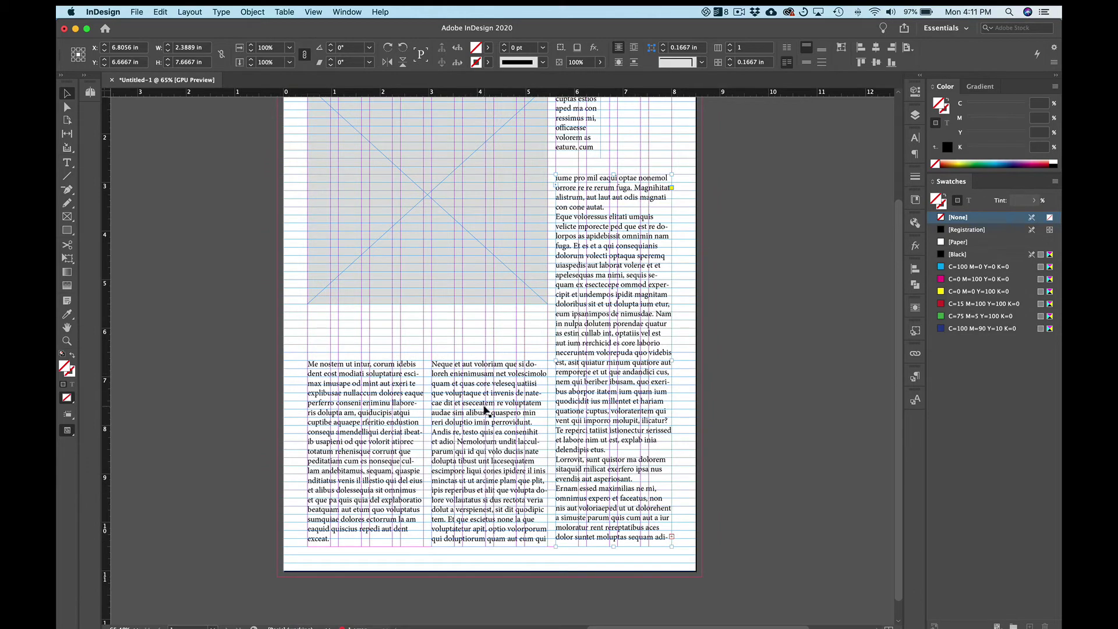
left_click(488, 541)
left_click_drag(489, 547, 489, 444)
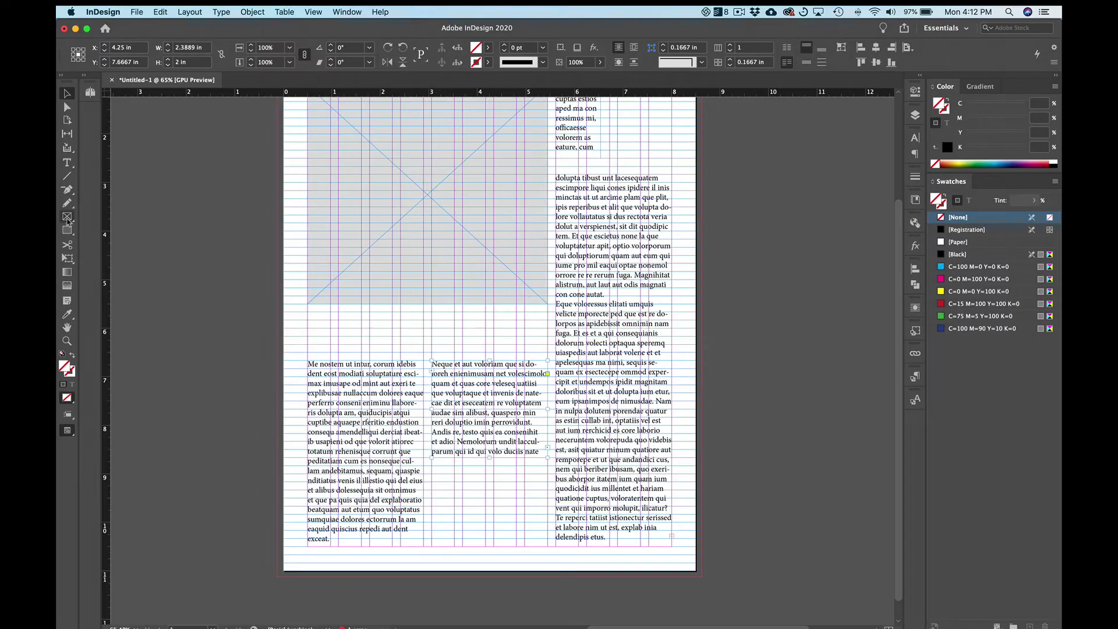
Draw a 25% black picture frame, about 2.39 by 1.67 in, below the middle column.
left_click(67, 217)
left_click_drag(431, 466, 546, 547)
left_click(953, 254)
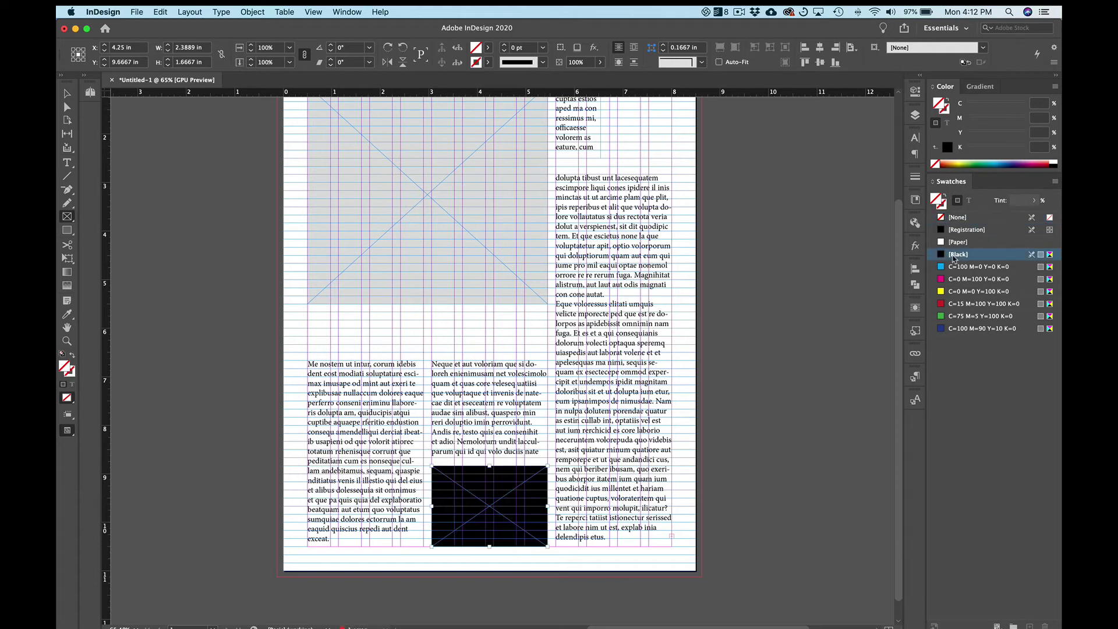
left_click_drag(981, 105, 981, 105)
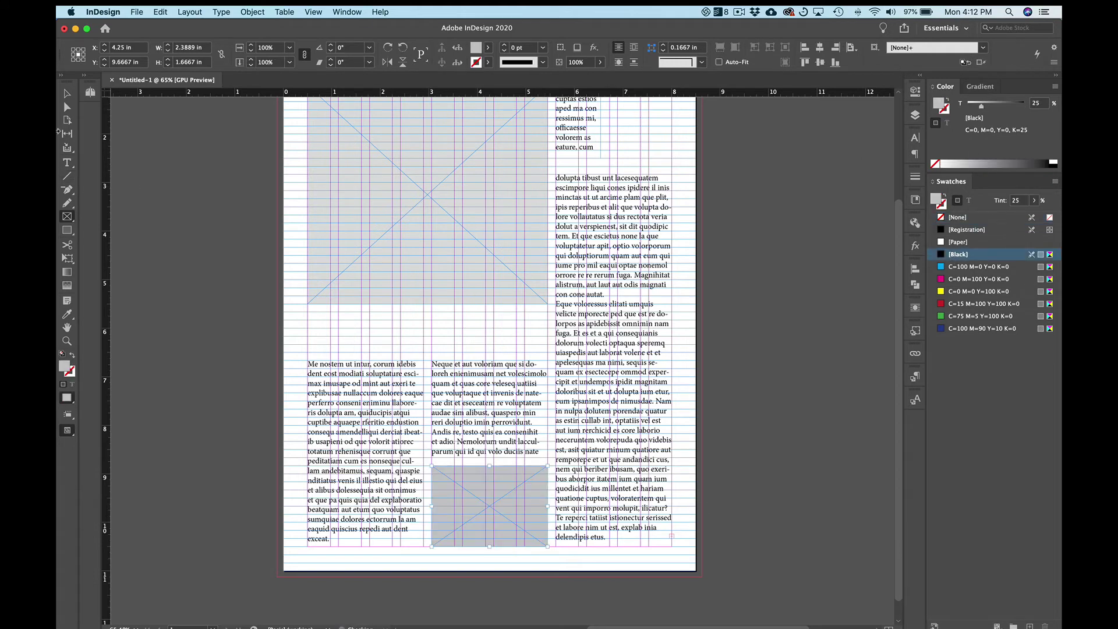
left_click(67, 94)
left_click_drag(504, 358, 498, 420)
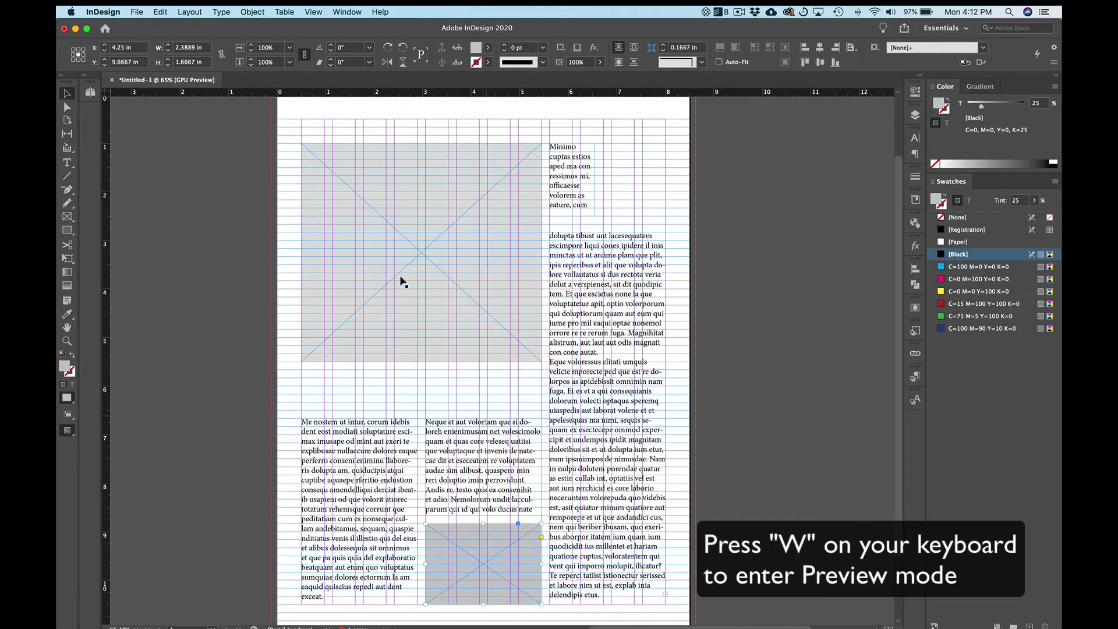
Switch between Normal and Preview screen modes, ending in Preview with guides, grid and frame edges hidden.
key("w")
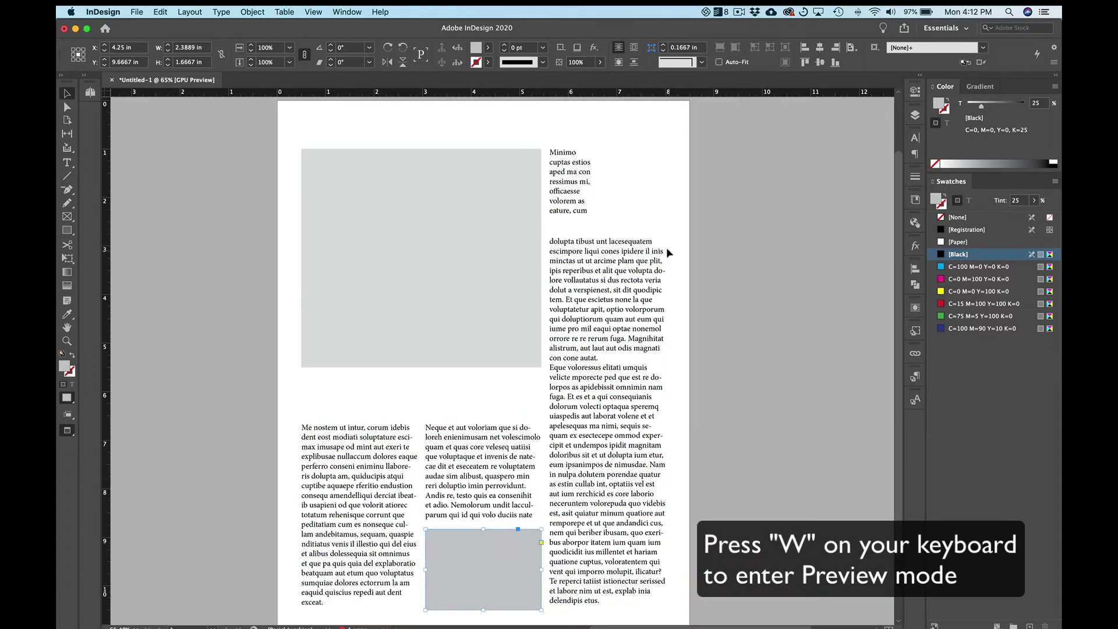
left_click(314, 12)
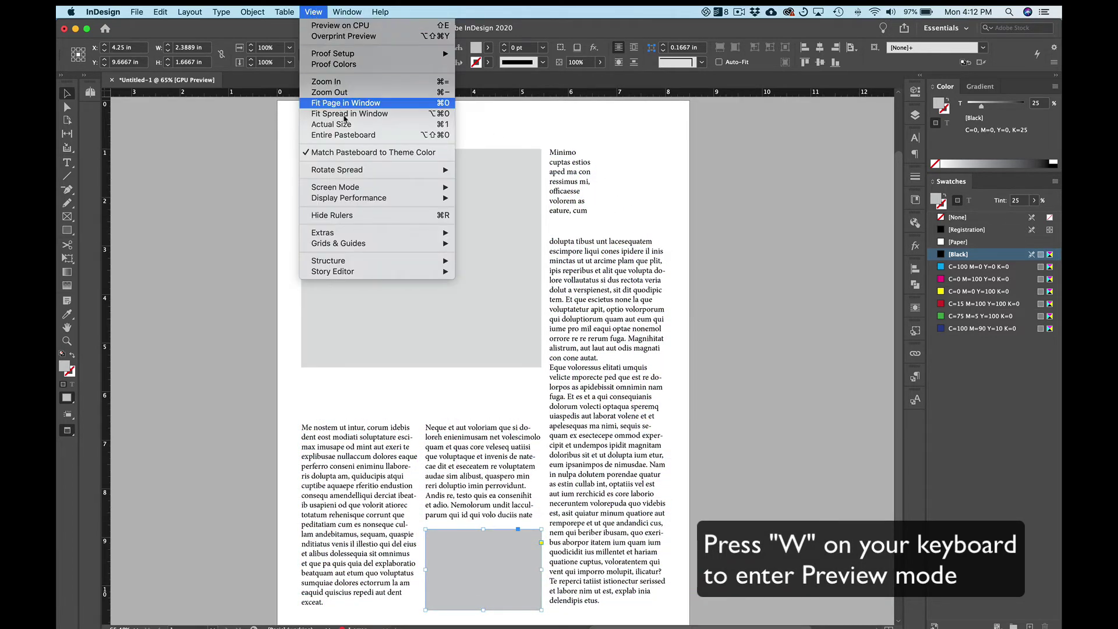
mouse_move(376, 187)
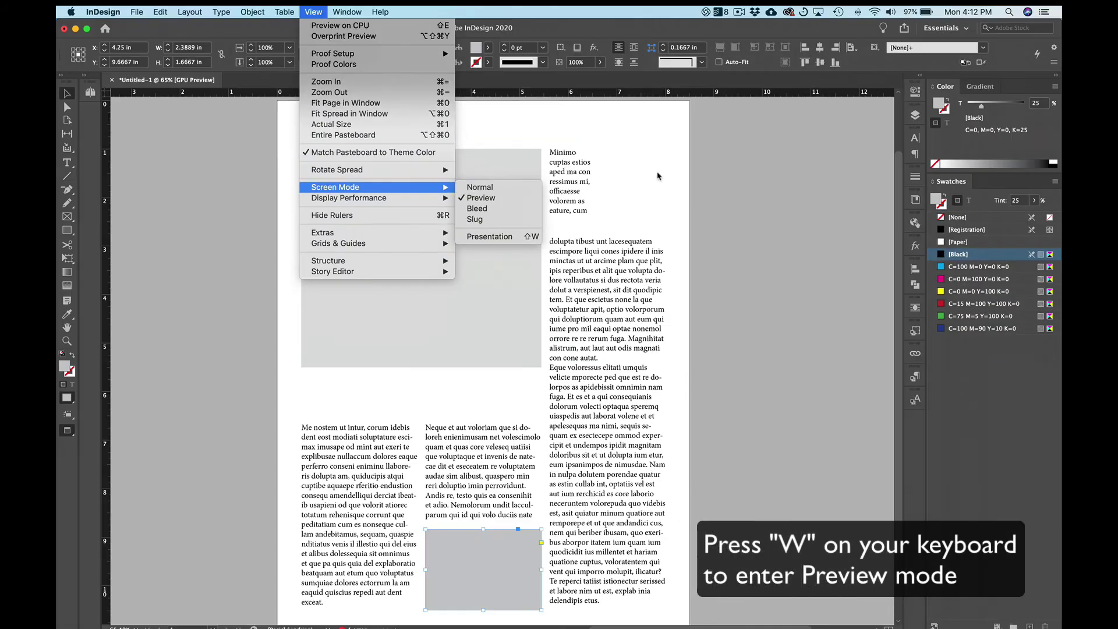
left_click(800, 261)
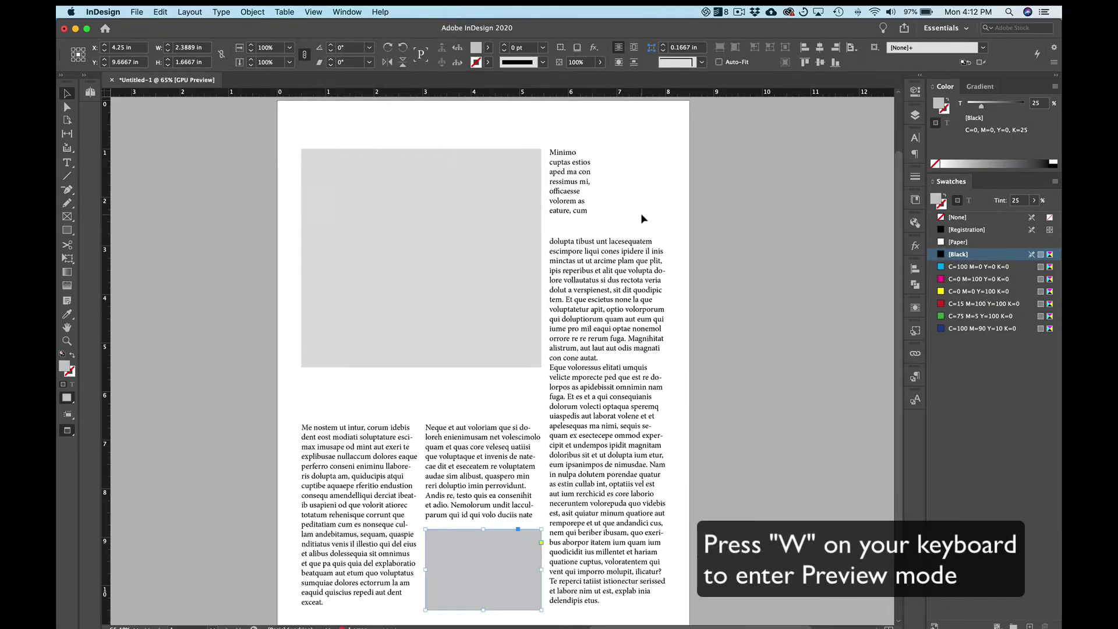
key("w")
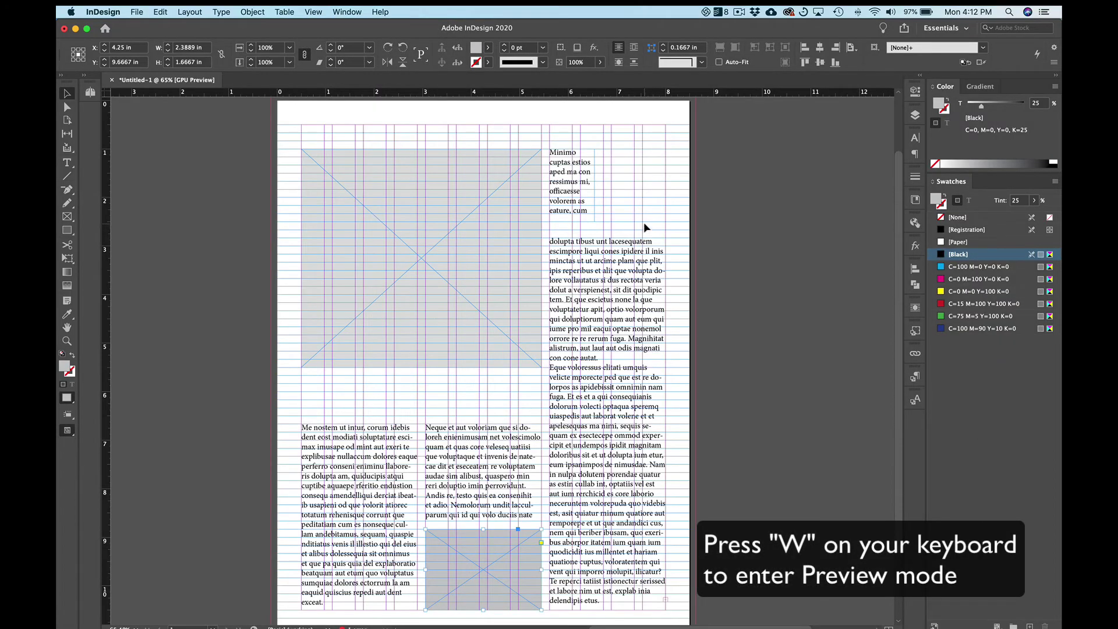
key("w")
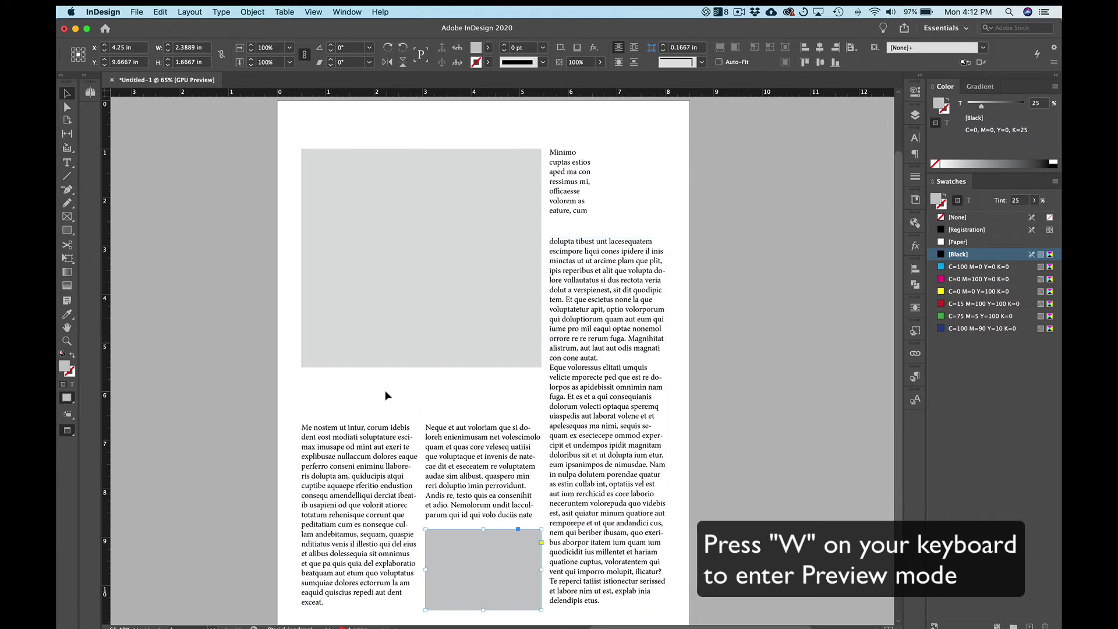
Shorten the top grey picture frame to 3.8333 in tall.
left_click(415, 361)
key("w")
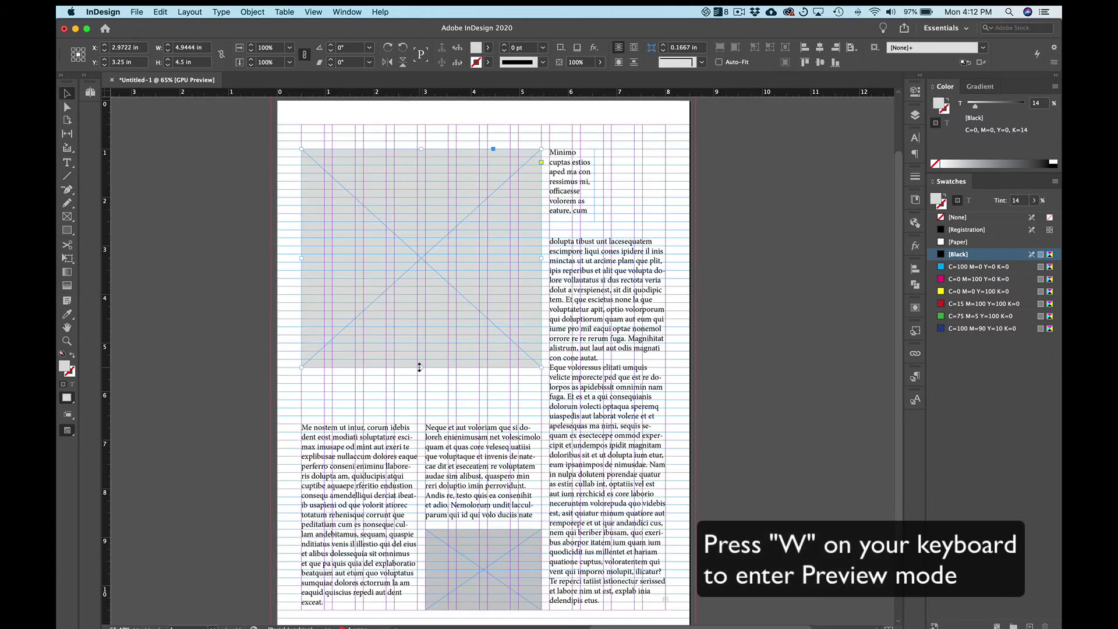
left_click_drag(419, 367, 422, 336)
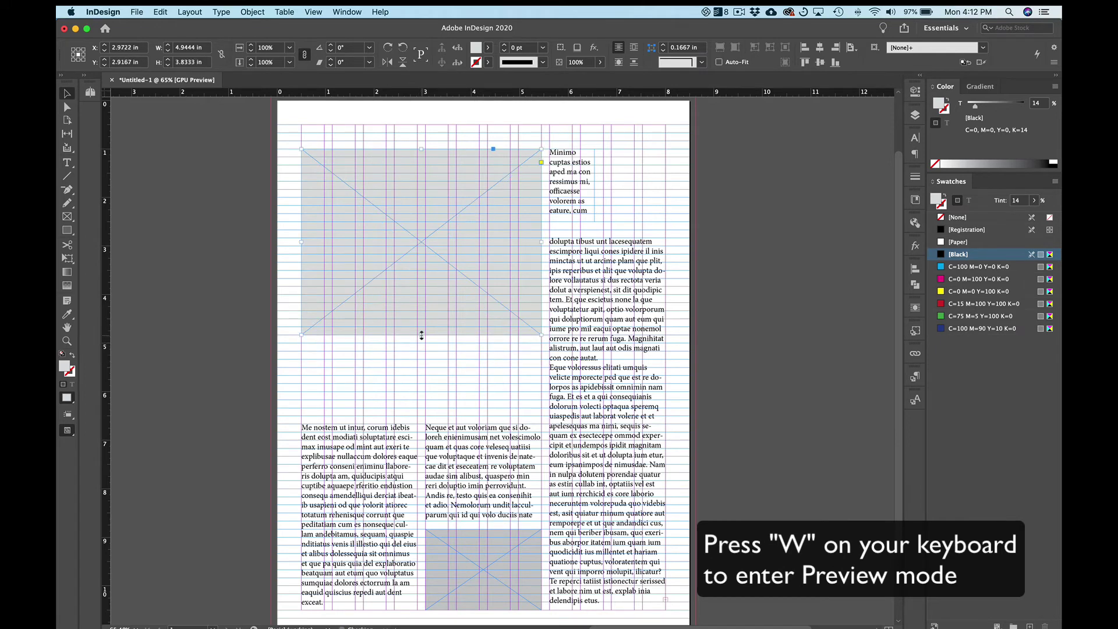
Add a 'Headline Goes Here' text frame below the image and size the headline to 40 pt.
left_click(67, 163)
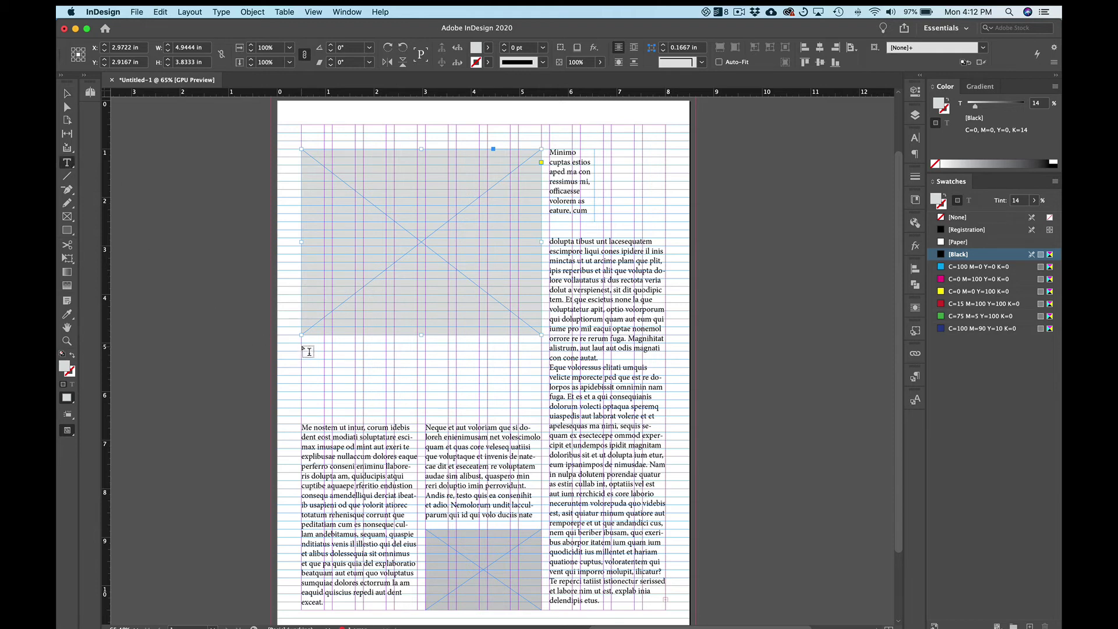
left_click_drag(303, 344, 541, 396)
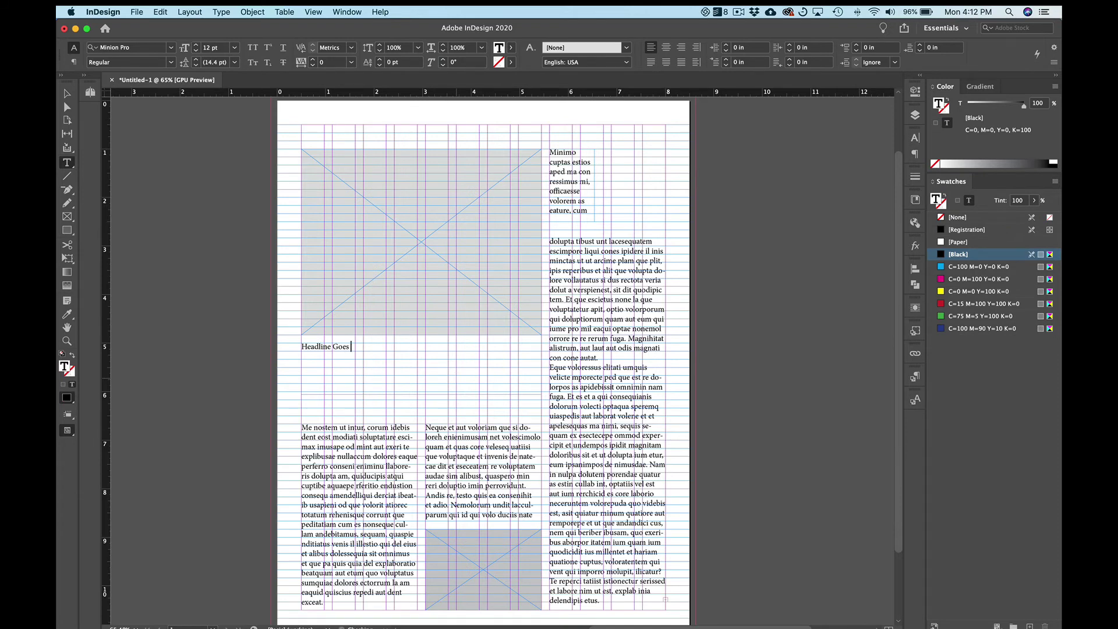
key("super+a")
key("super+shift+period")
key("super+shift+period")
key("super+shift+period")
key("super+shift+period")
key("super+shift+period")
key("super+shift+period")
key("super+shift+period")
key("super+shift+period")
key("super+shift+period")
key("super+shift+period")
key("super+shift+period")
key("super+shift+period")
key("super+shift+period")
key("super+shift+period")
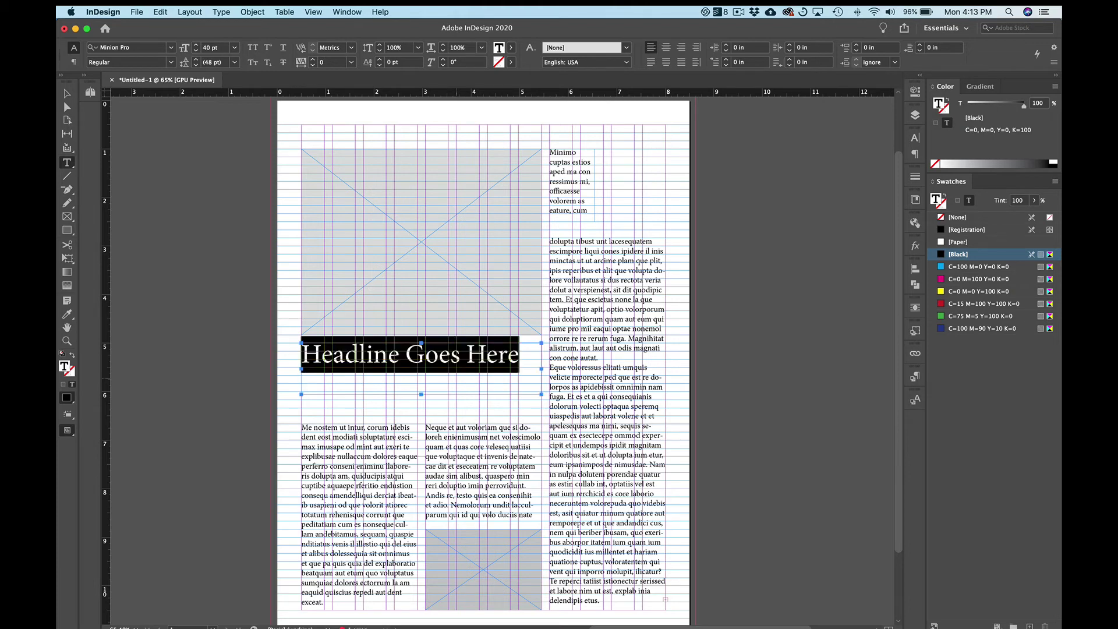
key("super+shift+comma")
key("super+shift+comma")
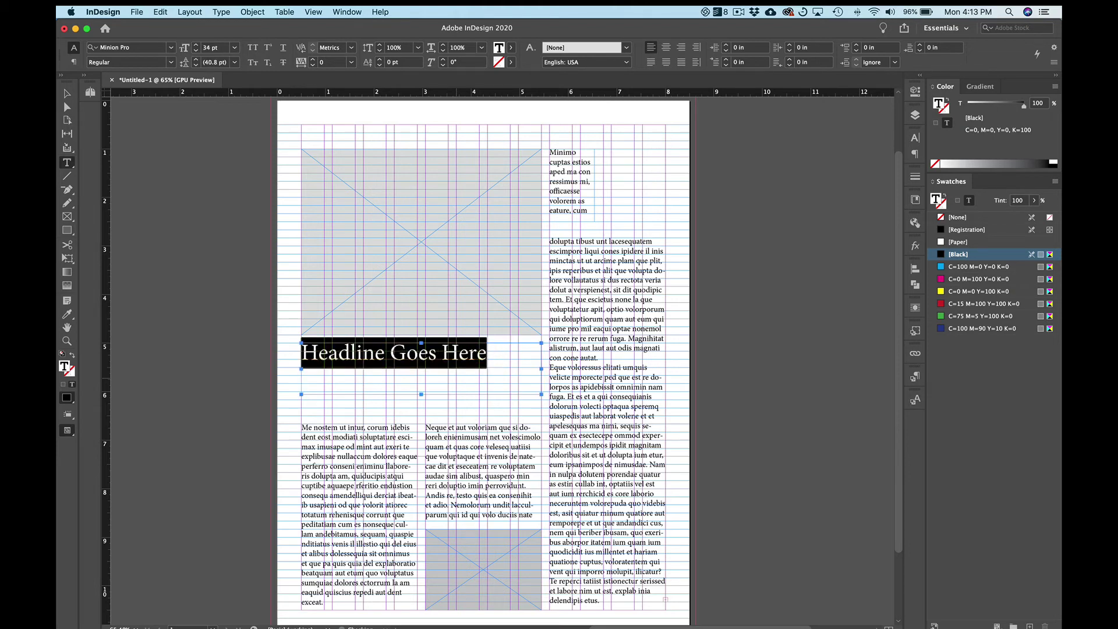
key("super+shift+period")
key("super+shift+period")
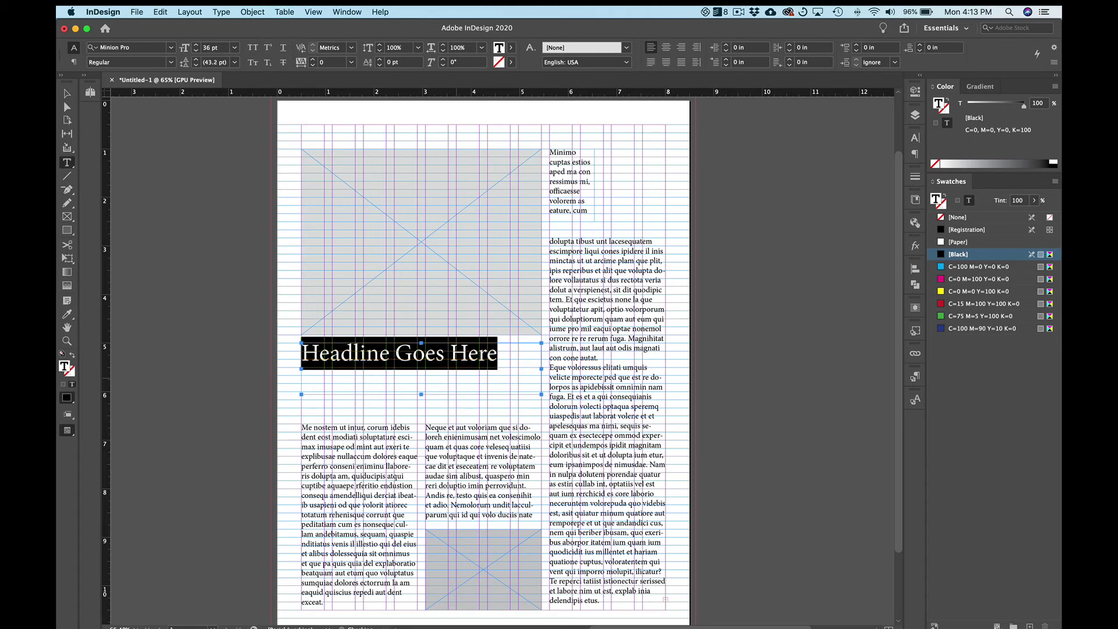
key("super+shift+period")
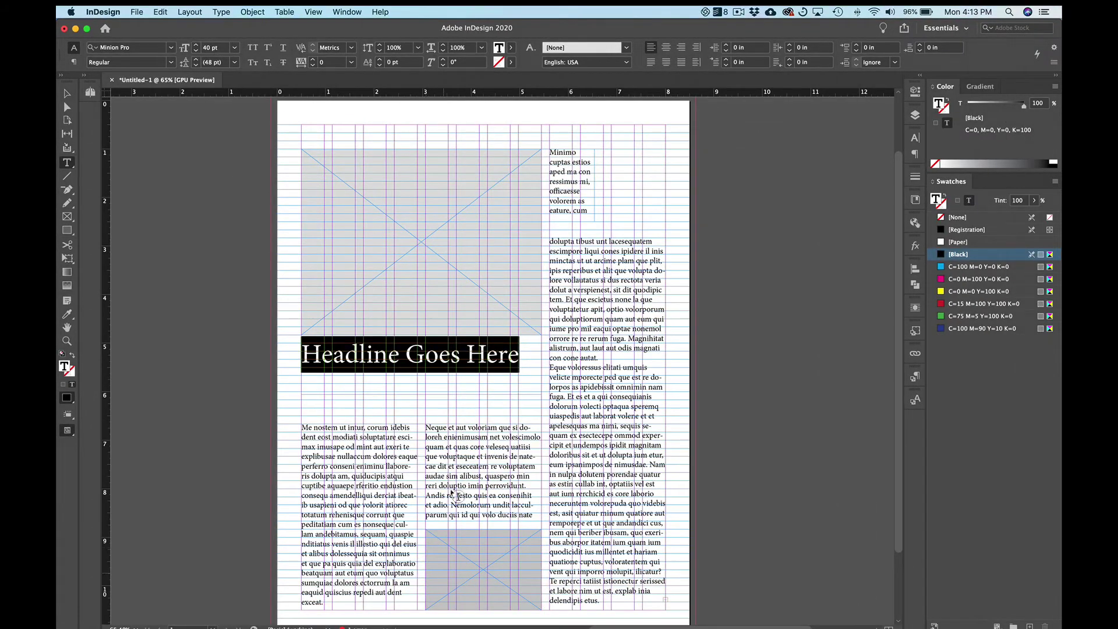
left_click(67, 93)
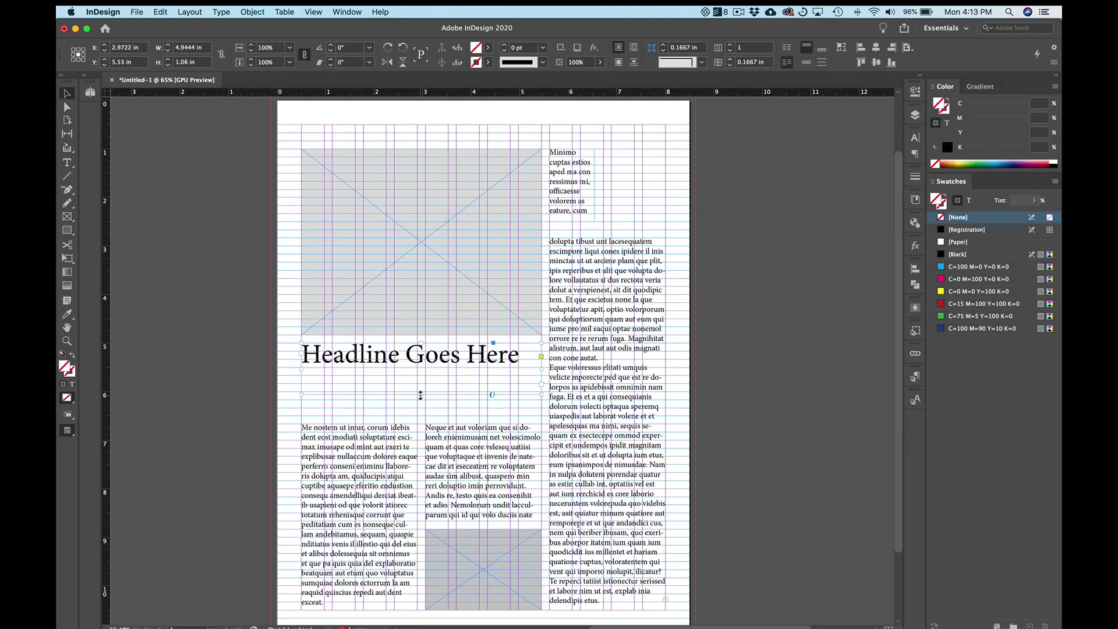
Shorten the headline frame to fit its text.
left_click_drag(420, 395, 422, 369)
key("super+equal")
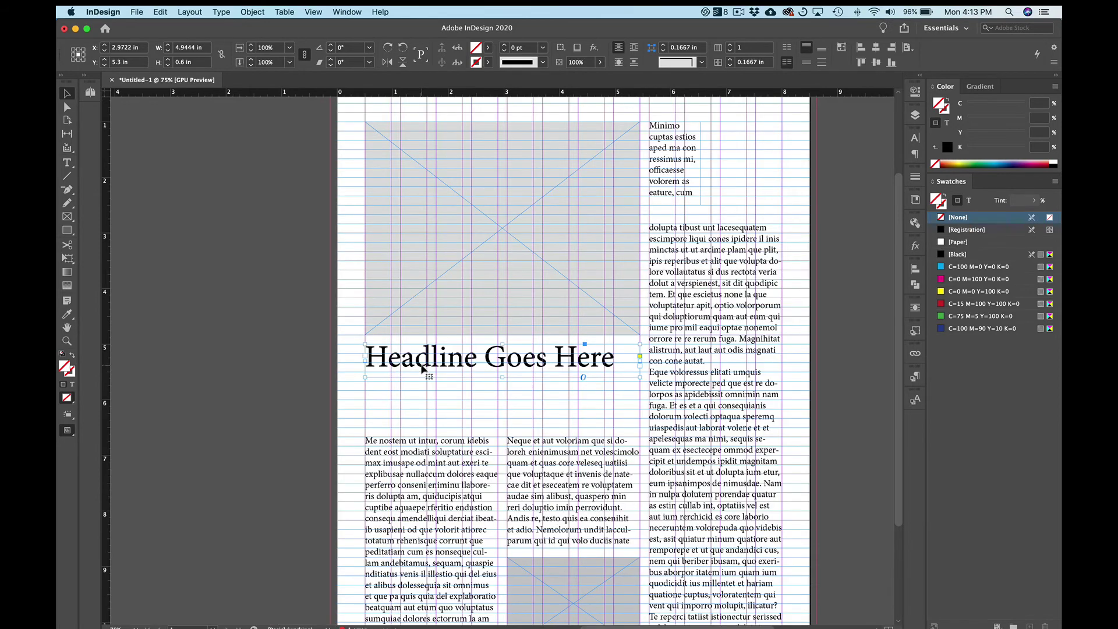
key("super+minus")
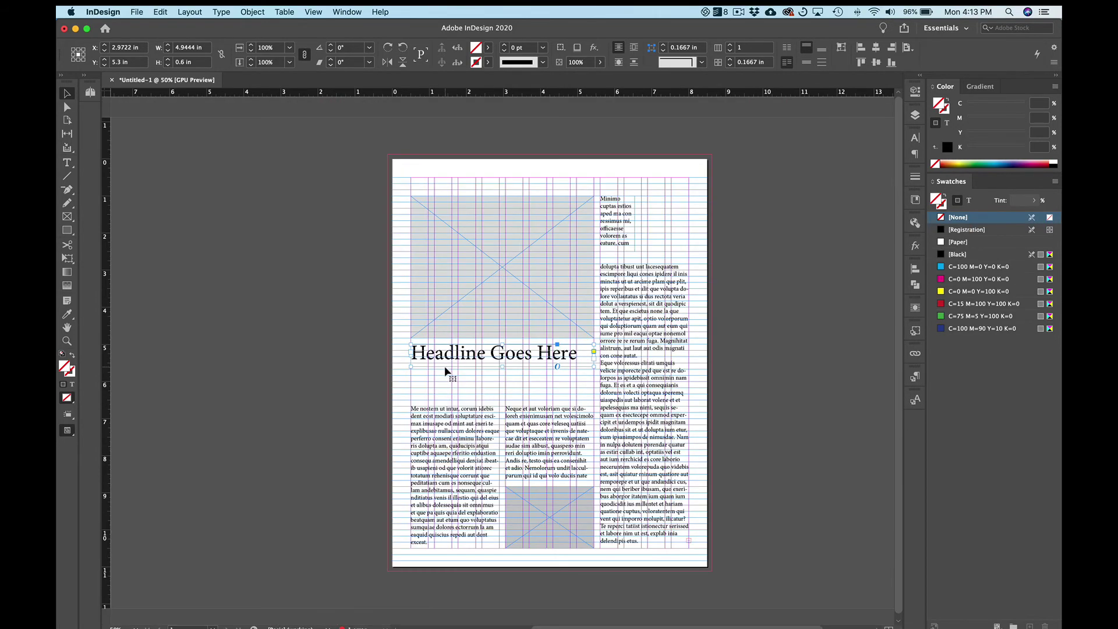
key("super+1")
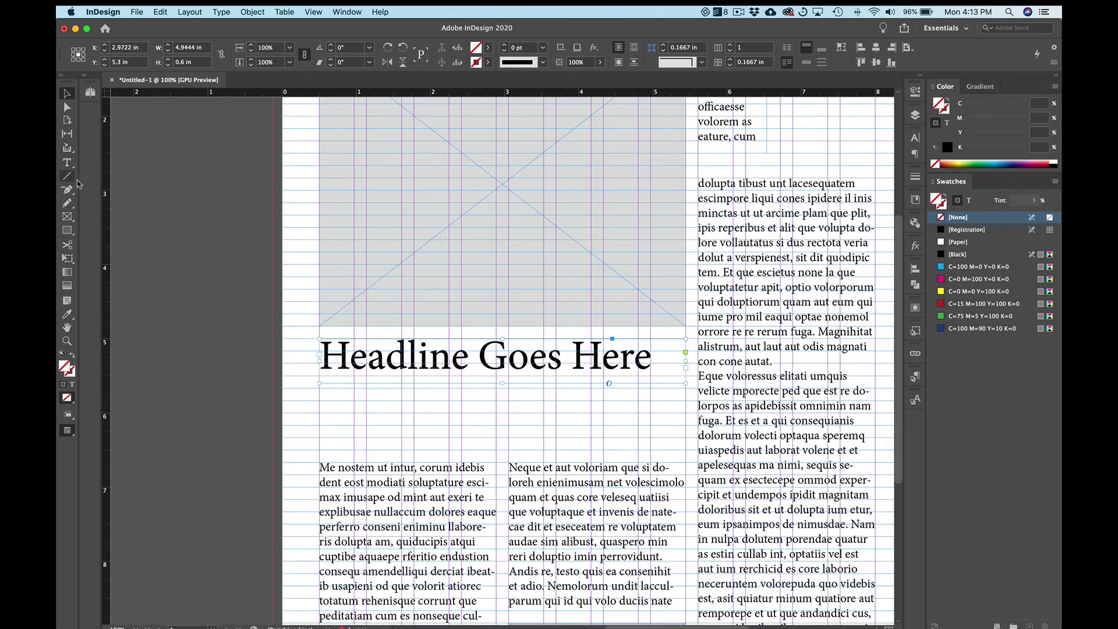
Draw a 3.41 in wide deck frame below the headline and fill it with placeholder text.
left_click(67, 163)
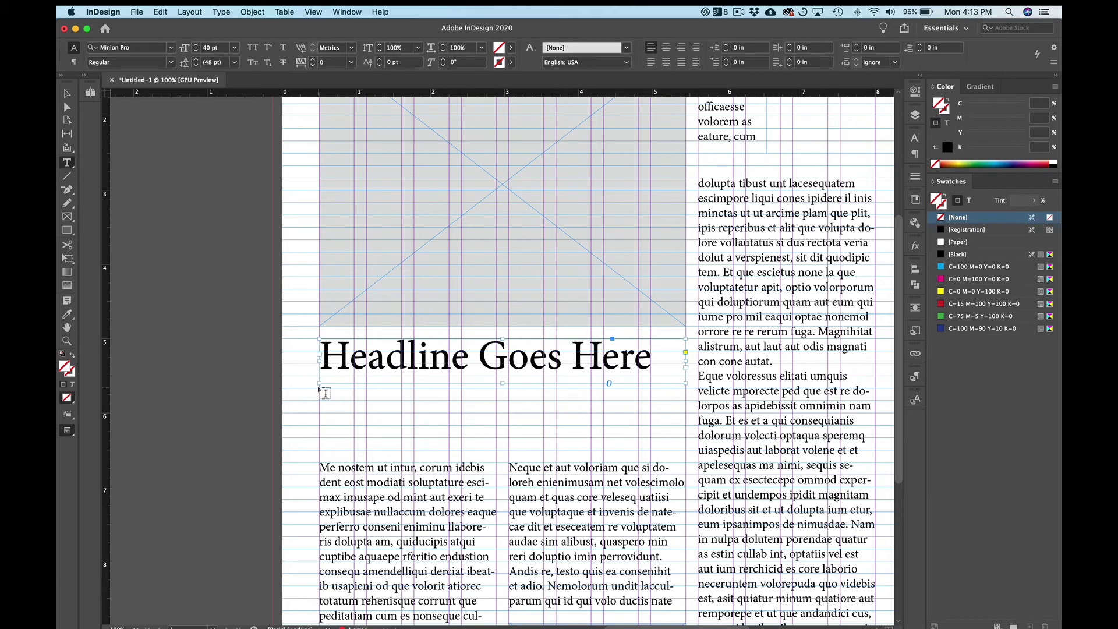
left_click_drag(324, 393, 567, 420)
left_click(220, 12)
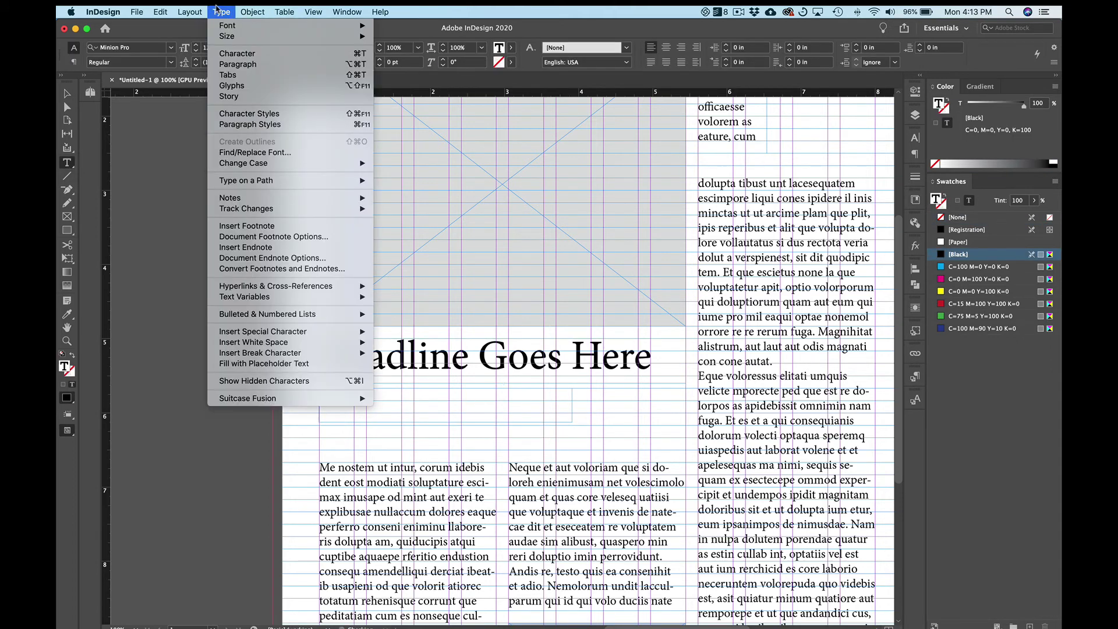
left_click(276, 363)
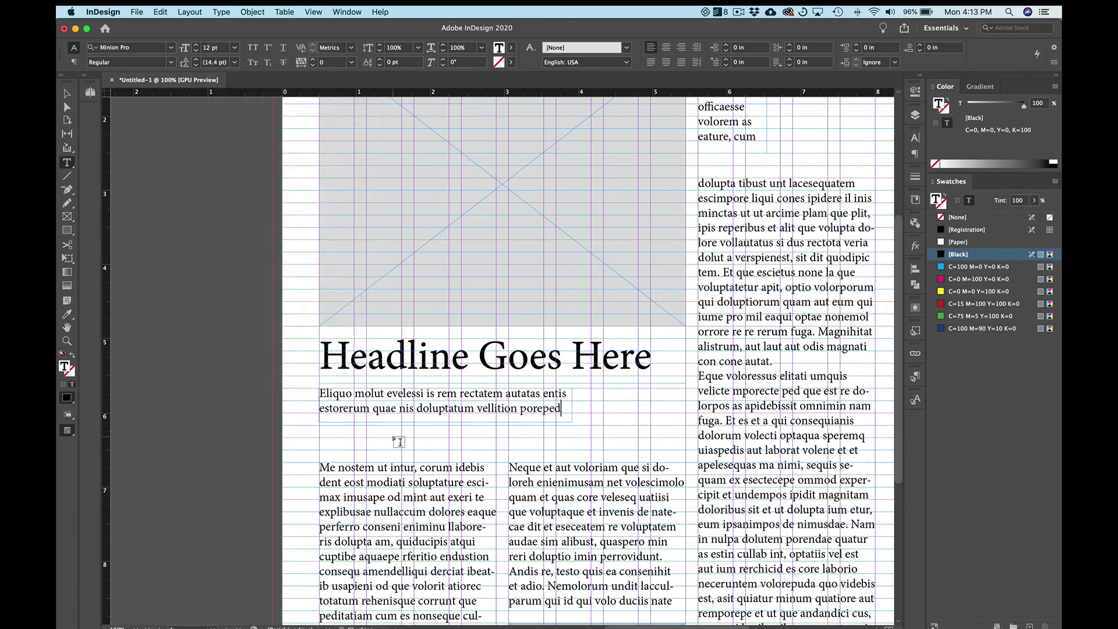
left_click(67, 93)
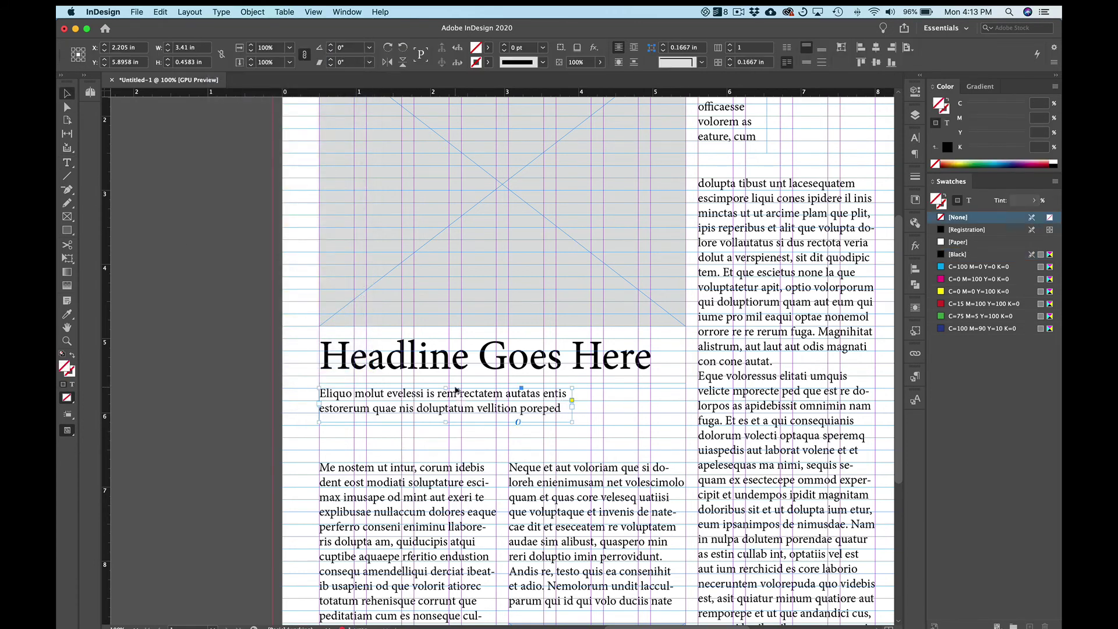
key("super+alt+shift+0")
key("super+0")
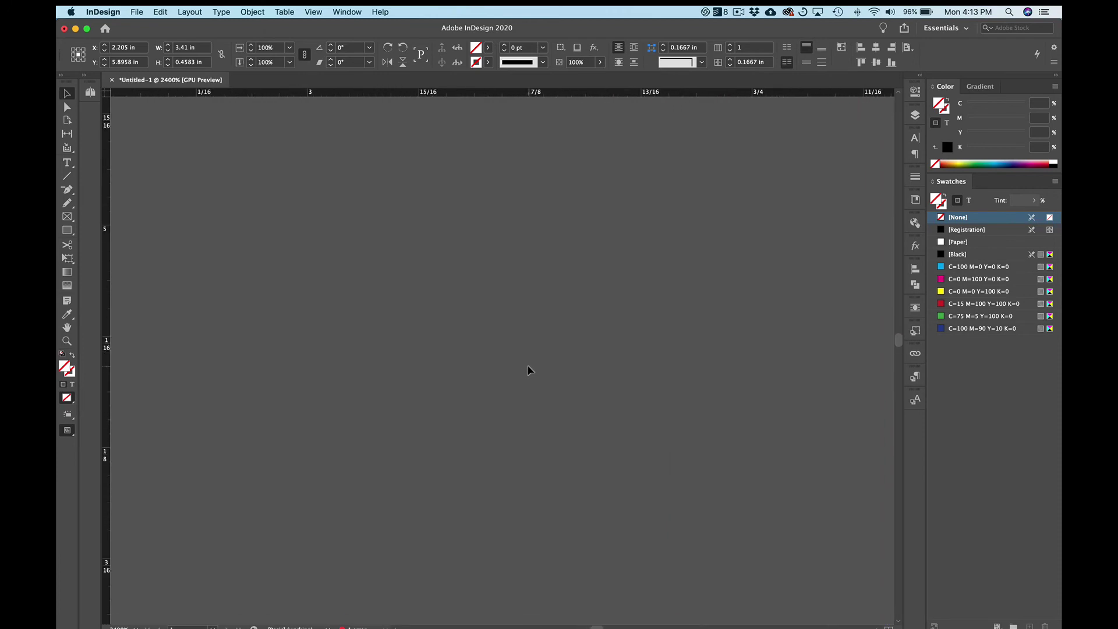
key("super+equal")
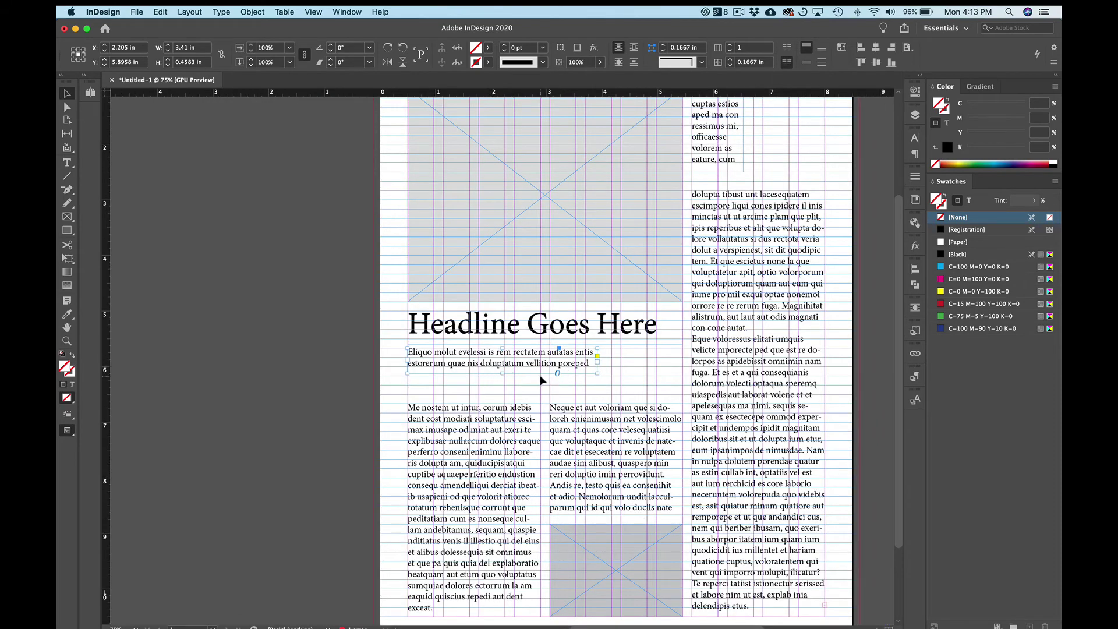
In Preview mode, fine-tune the headline frame's height so the two-line deck sits directly beneath it.
key("w")
scroll(512, 384, "up", 3)
scroll(513, 384, "right", 3)
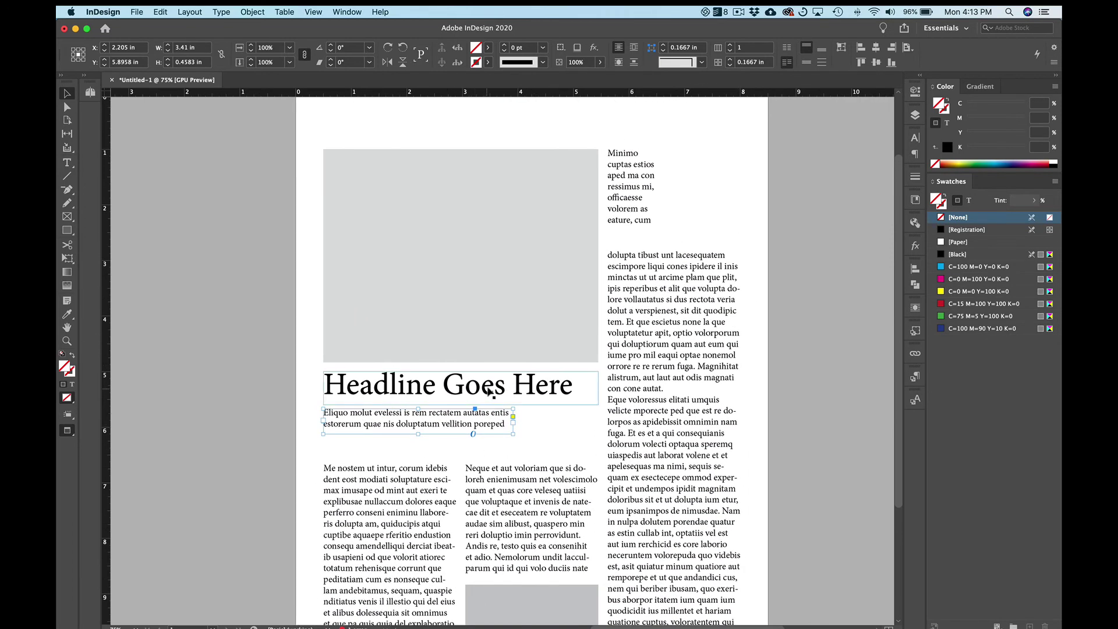
left_click(489, 391)
left_click_drag(461, 405, 461, 401)
left_click(460, 424)
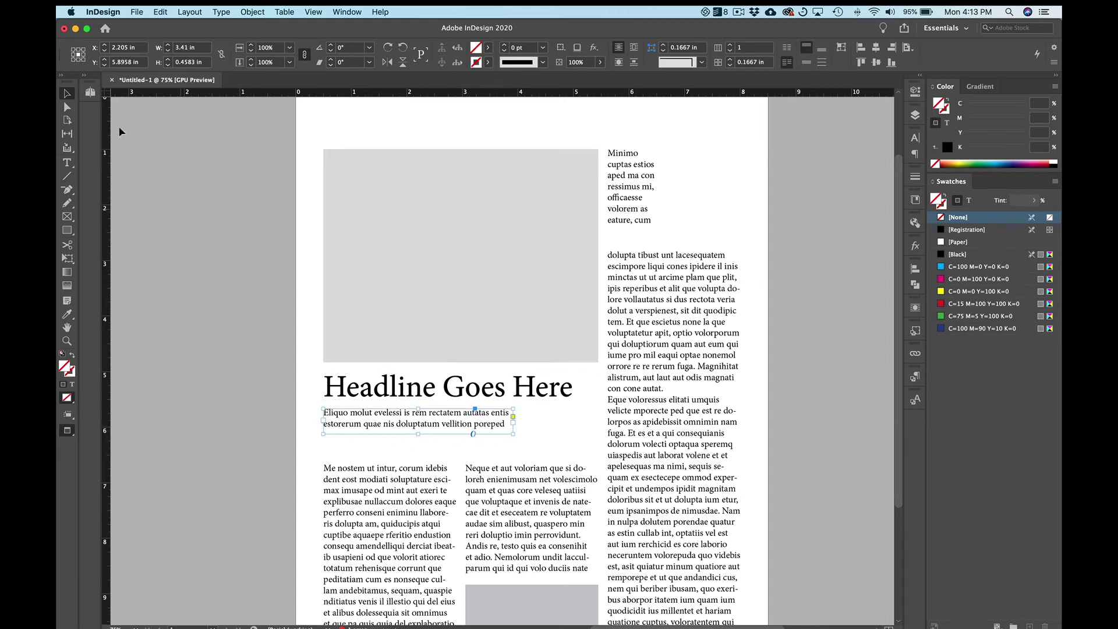
Add a 'By Me' byline text frame under the deck.
left_click(67, 162)
left_click_drag(324, 440, 397, 453)
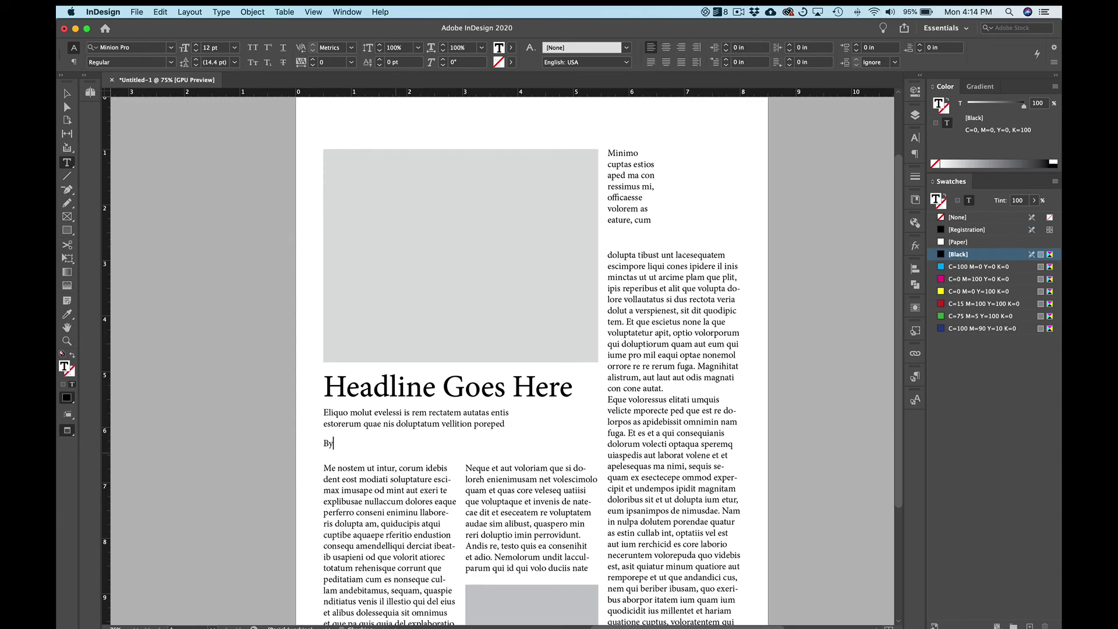
type("By Me")
key("Escape")
Inspect the byline with guides shown, then return to a clean Preview of the page.
key("w")
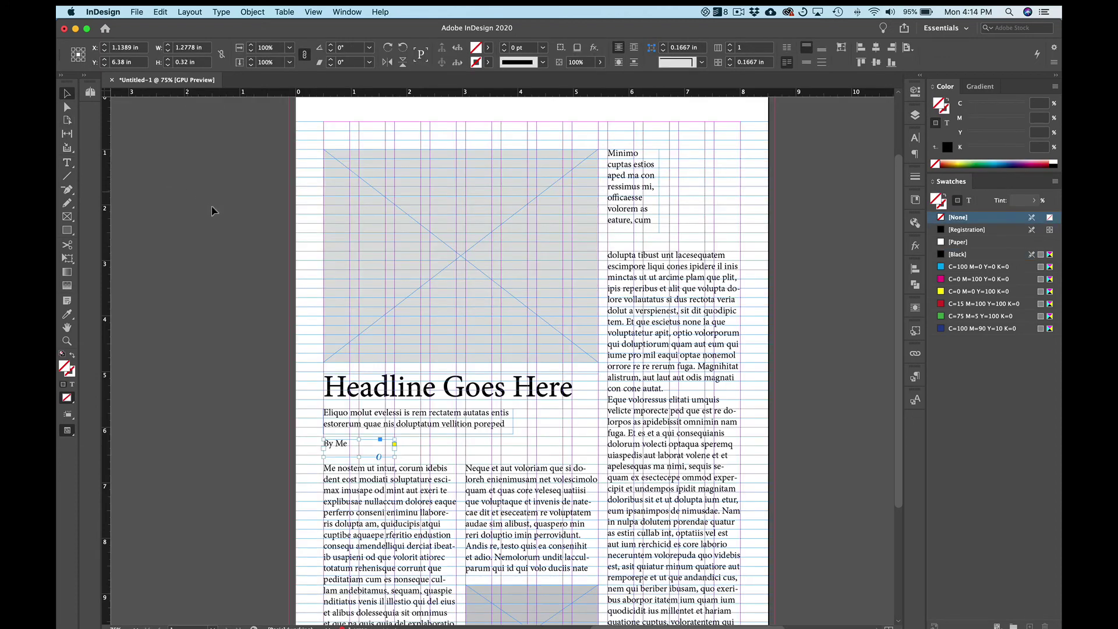
key("super+equal")
key("super+equal")
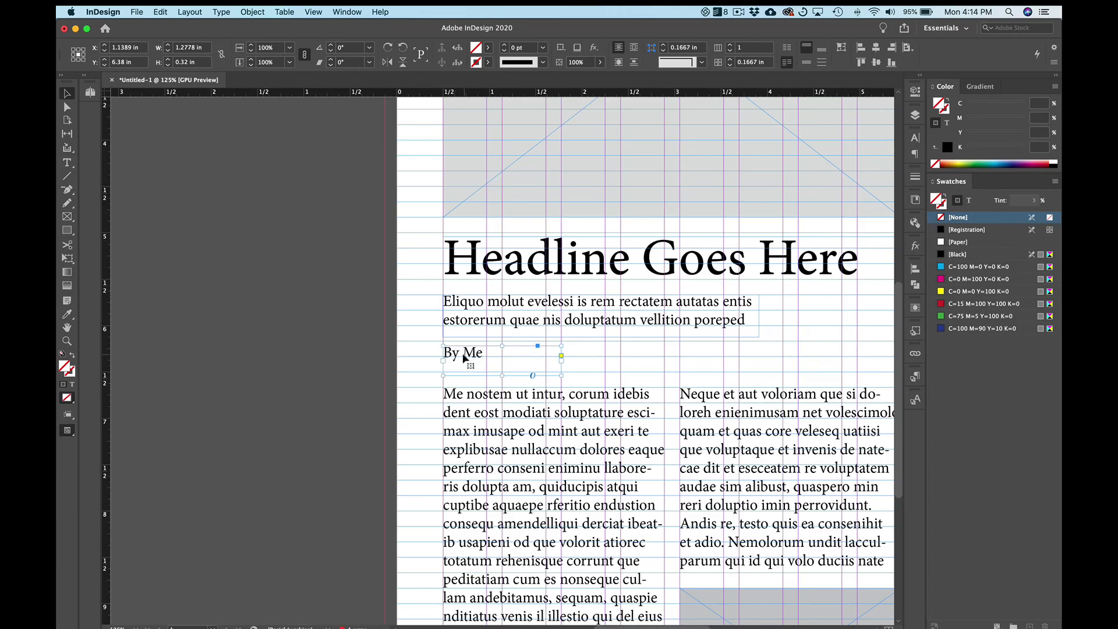
left_click_drag(466, 358, 466, 357)
key("super+minus")
key("super+minus")
key("super+minus")
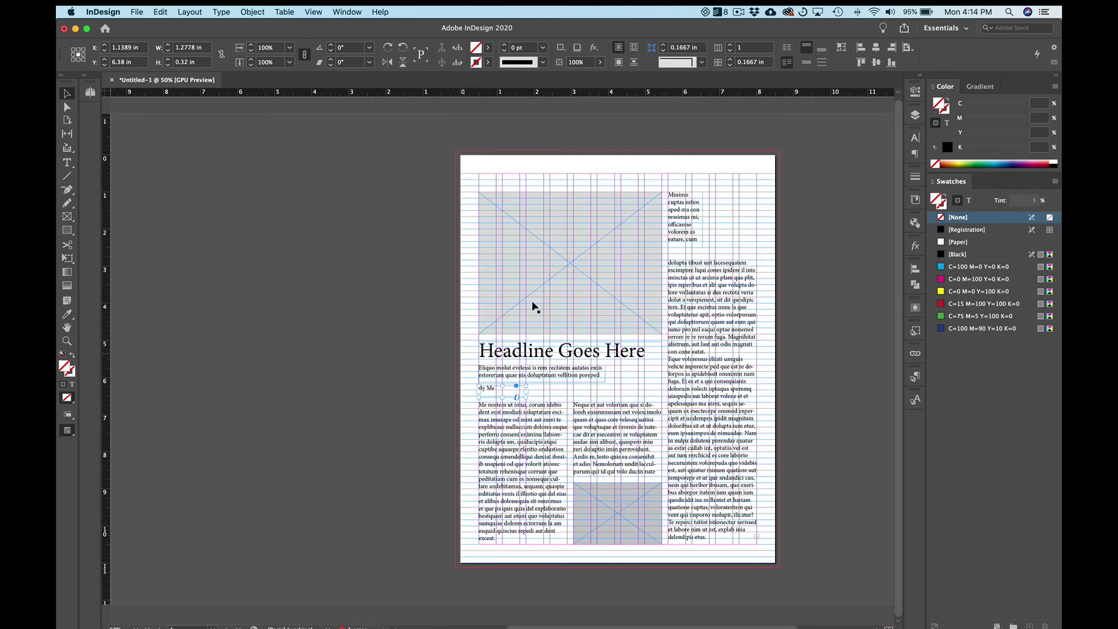
left_click_drag(535, 294, 514, 286)
key("w")
scroll(603, 314, "down", 2)
scroll(603, 315, "right", 1)
Shorten the middle body column so its last line flows into the right column.
left_click(389, 418)
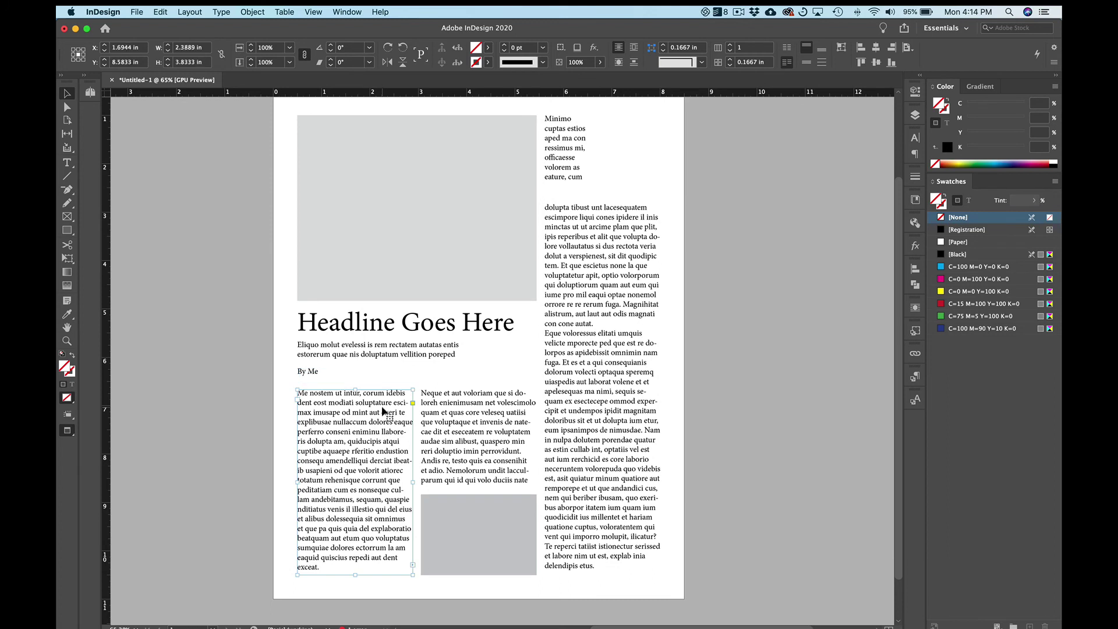
left_click(432, 412)
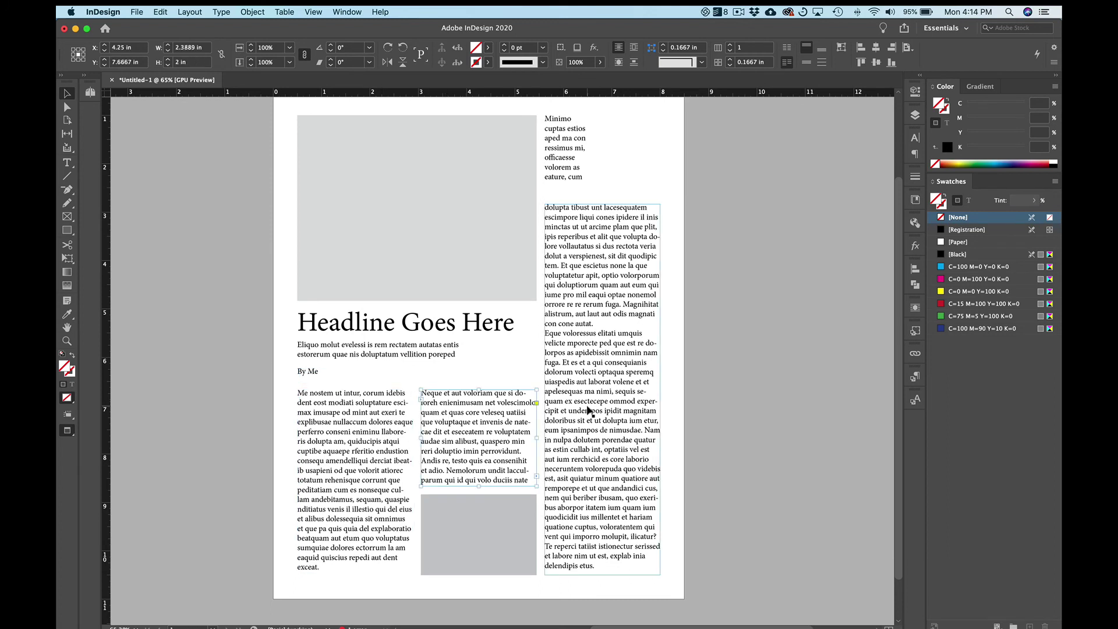
left_click_drag(478, 486, 478, 478)
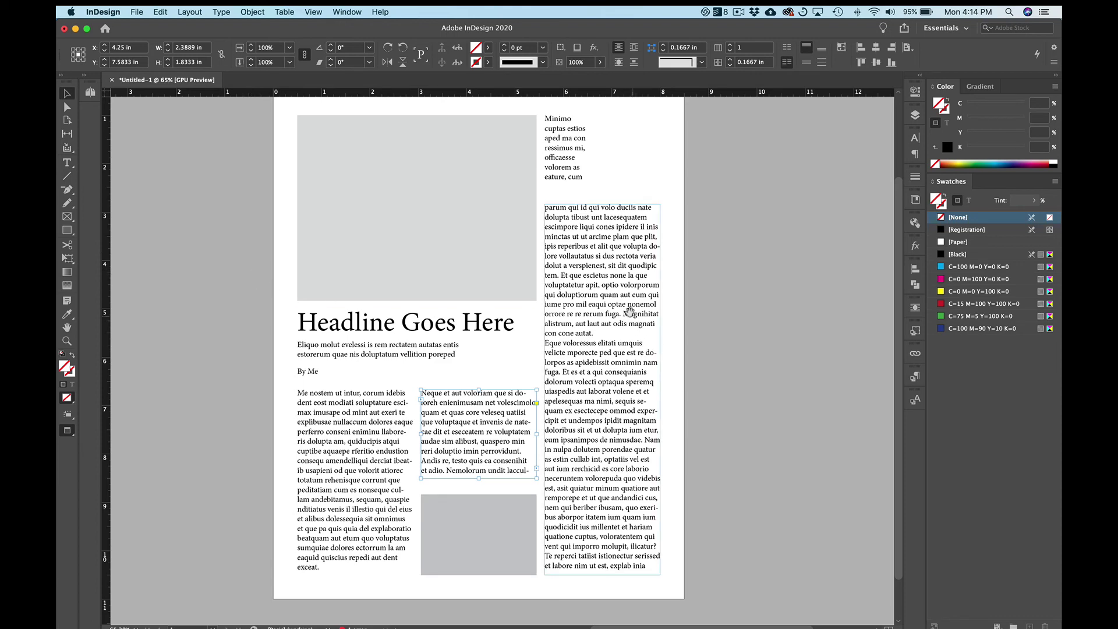
Duplicate the headline frame to the top of the page, above the grey image.
left_click_drag(629, 311, 629, 329)
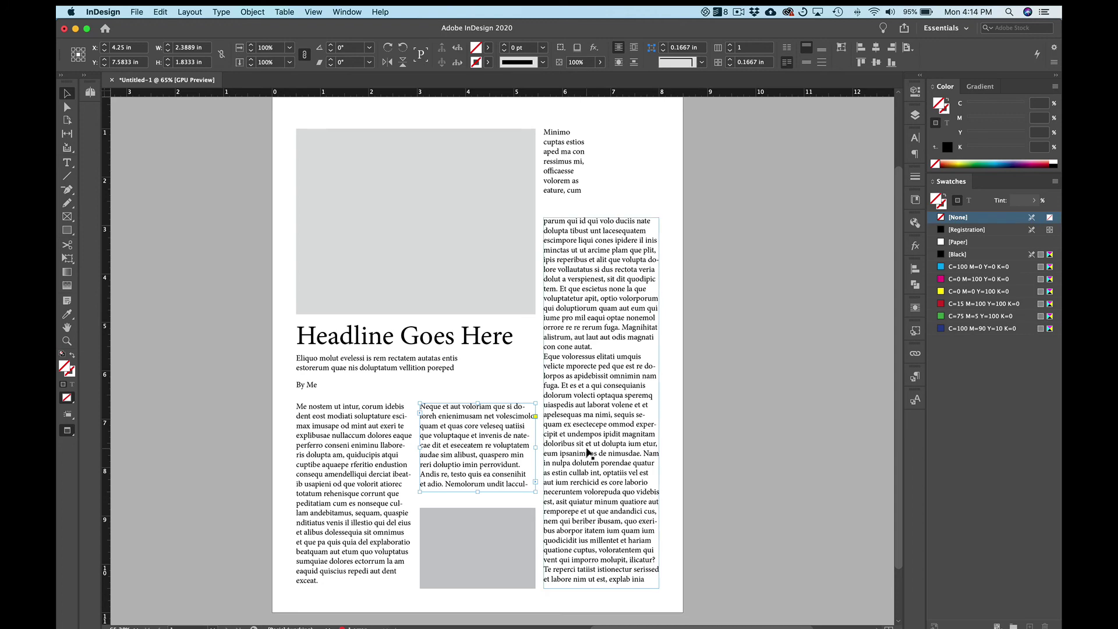
left_click_drag(482, 301, 484, 343)
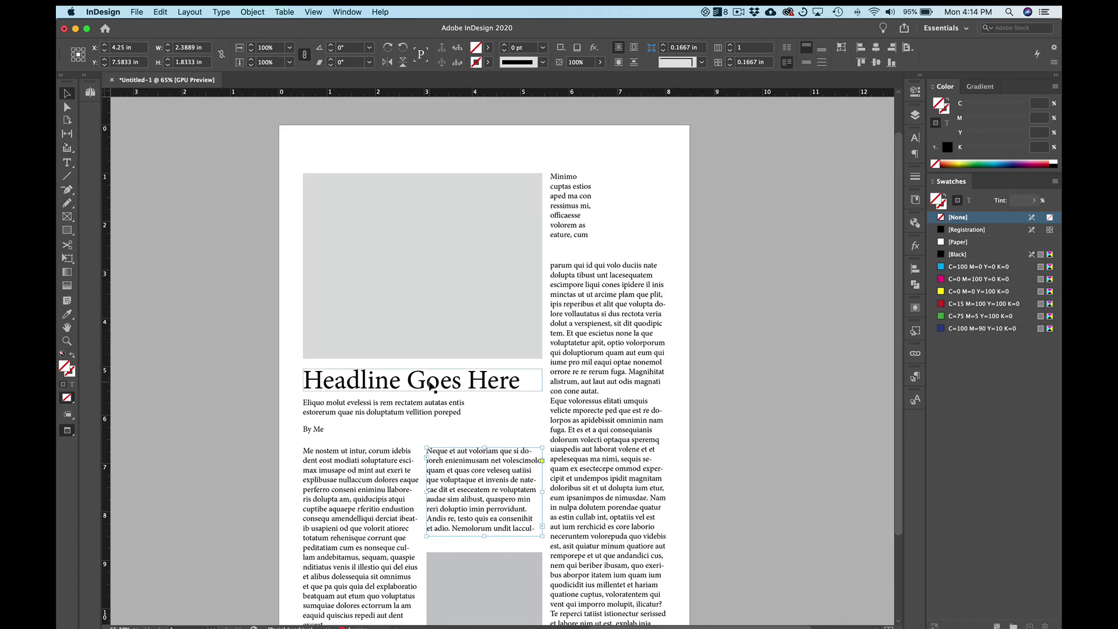
left_click_drag(431, 384, 432, 158)
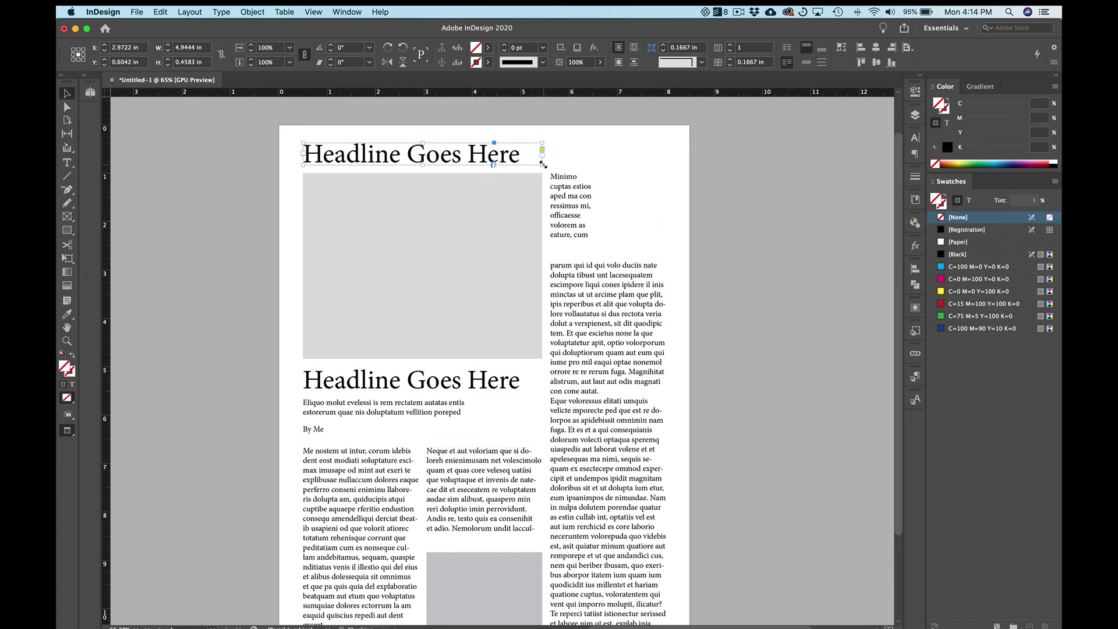
Change the top headline copy to 'Header' at 24 pt and fit its frame to the text.
triple_click(434, 156)
type("Header")
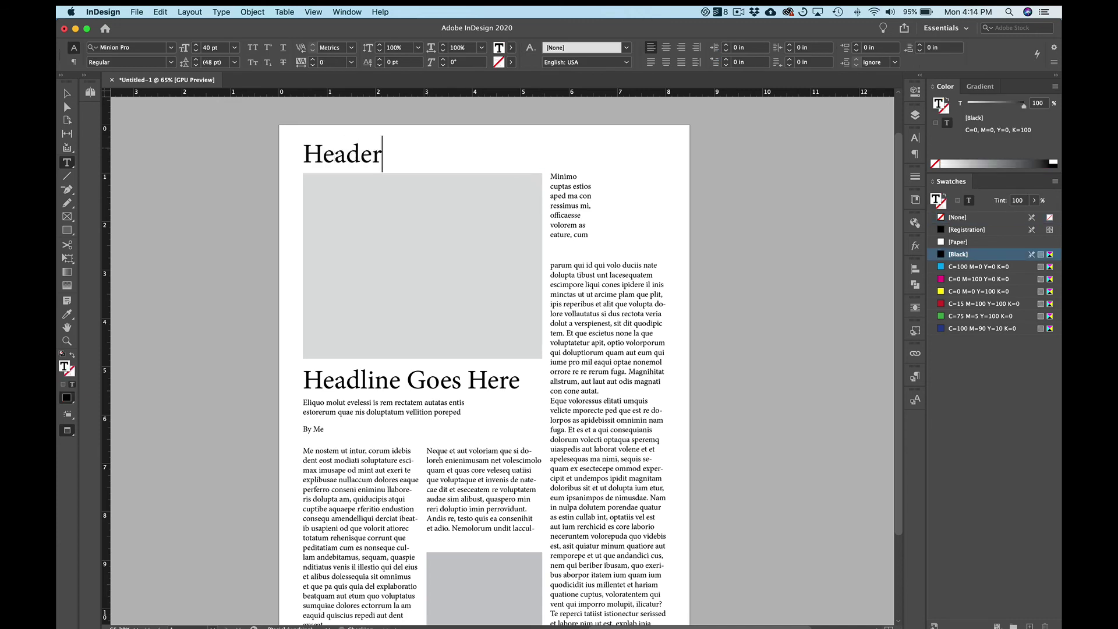
key("super+a")
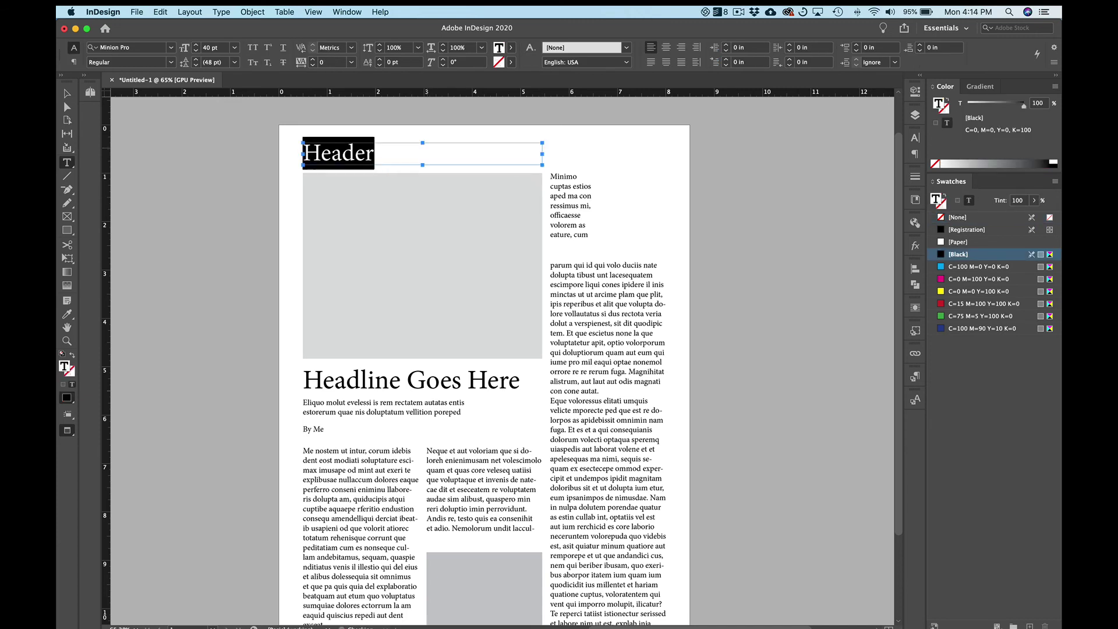
key("super+shift+comma")
key("super+shift+comma")
key("super+shift+comma")
key("super+shift+comma")
key("super+shift+comma")
key("super+shift+comma")
key("super+shift+comma")
key("super+shift+comma")
key("super+alt+c")
key("Escape")
left_click(425, 150)
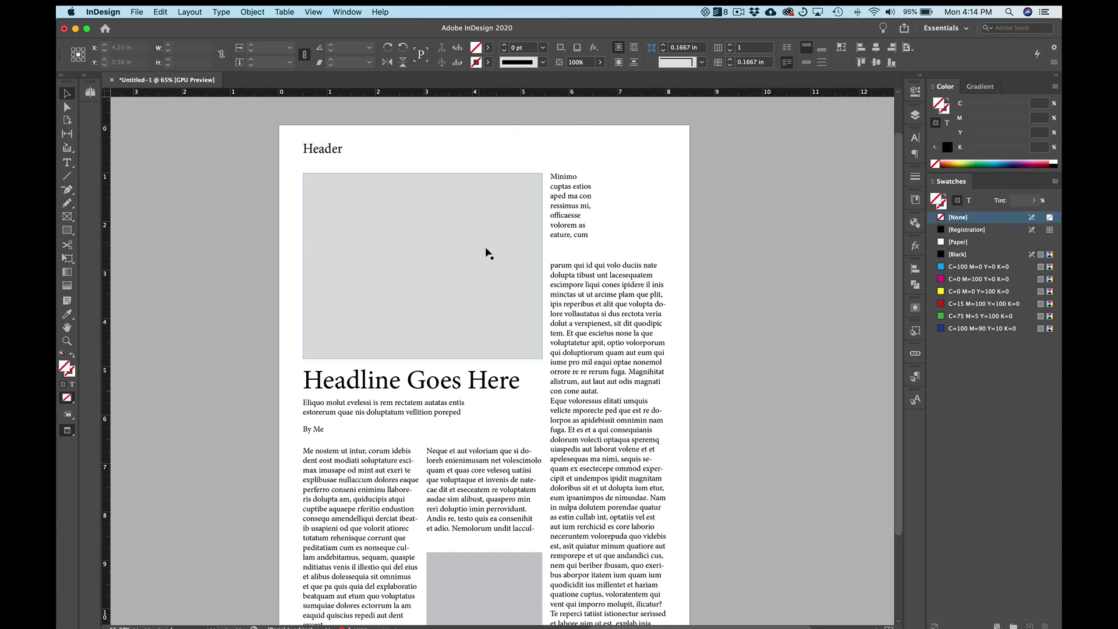
Raise the top of the grey frame under the middle column so it is 1.8333 in tall.
scroll(489, 250, "down", 3)
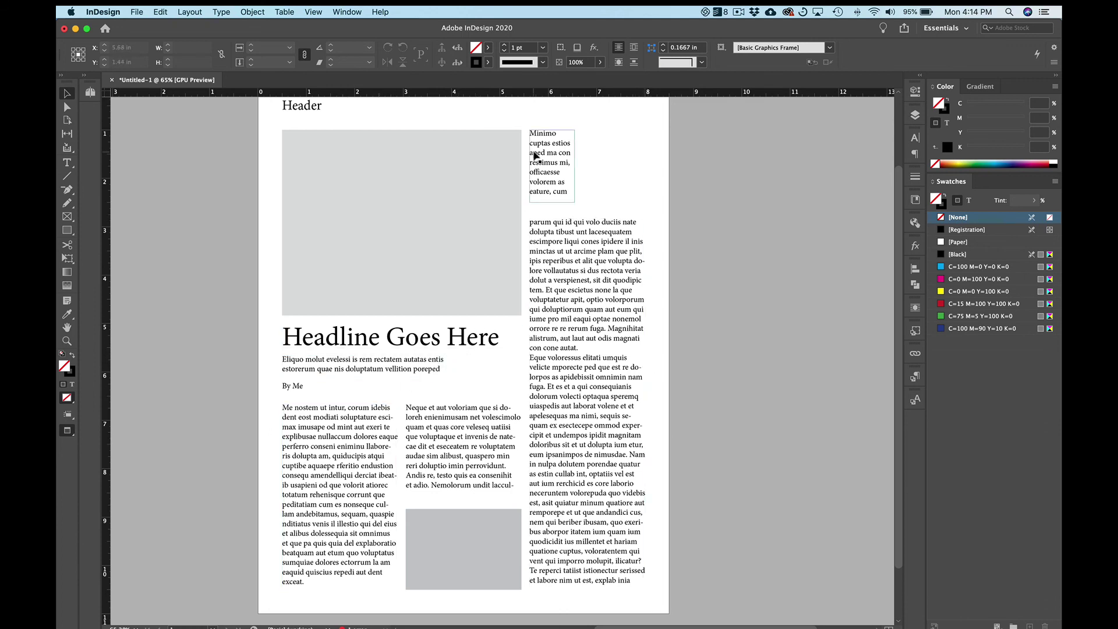
left_click(462, 518)
left_click_drag(463, 506, 465, 499)
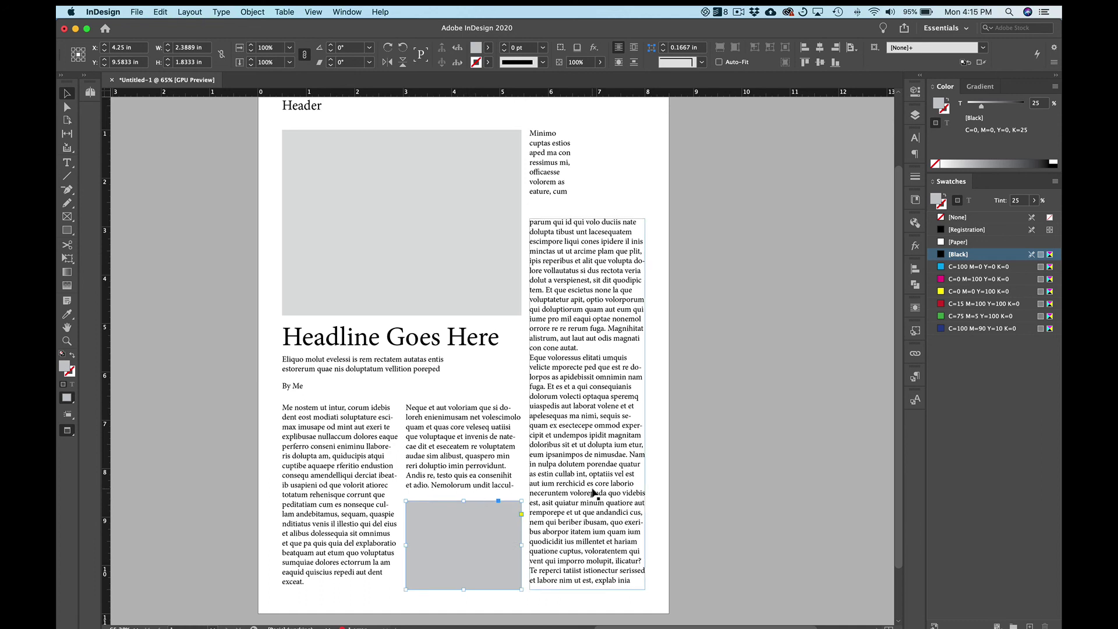
scroll(594, 494, "up", 2)
scroll(593, 491, "up", 1)
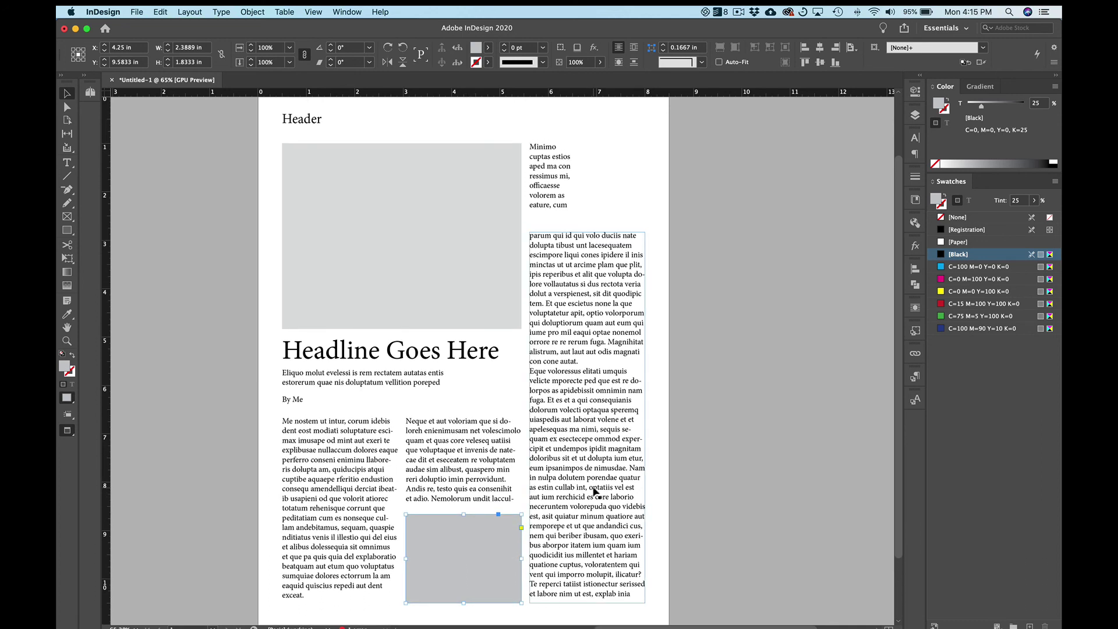